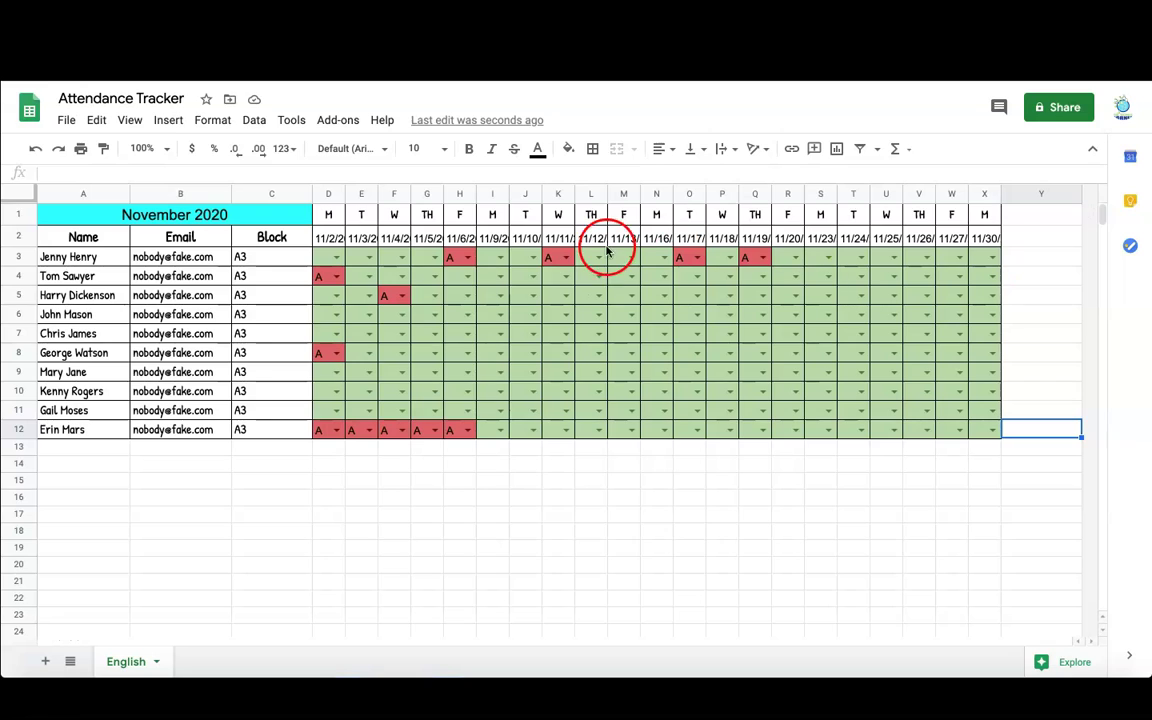
- Choose A (absent) from the dropdowns in M5, T3 and S8
click(632, 296)
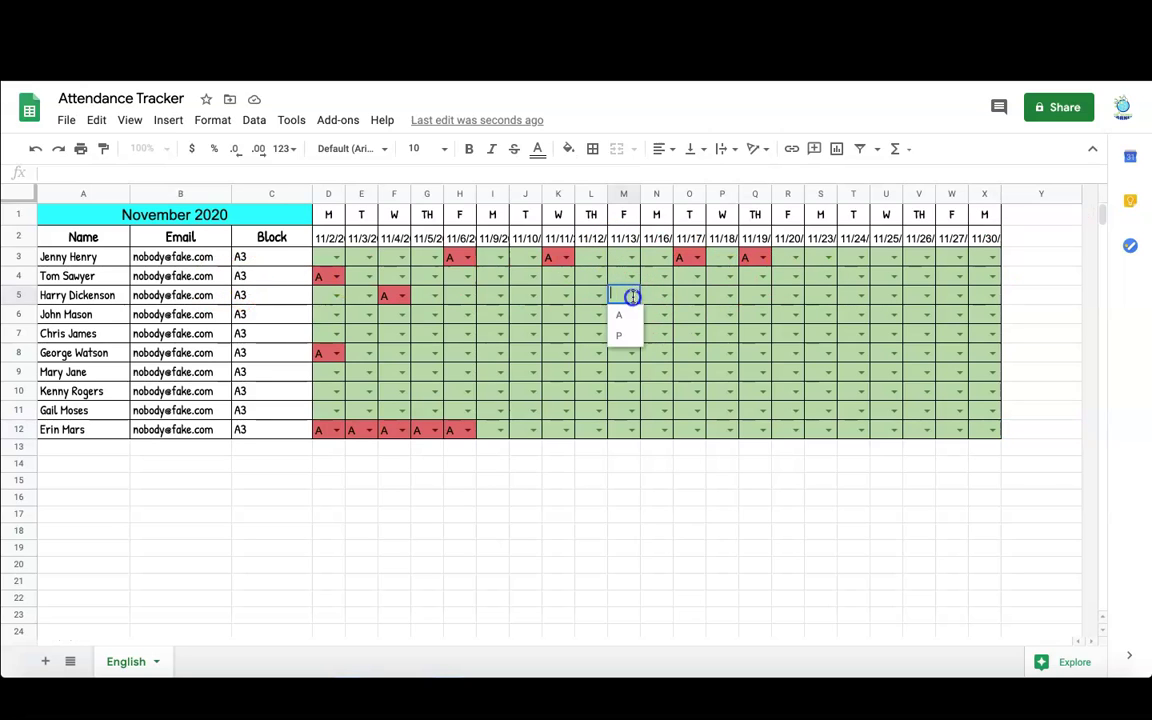
click(628, 318)
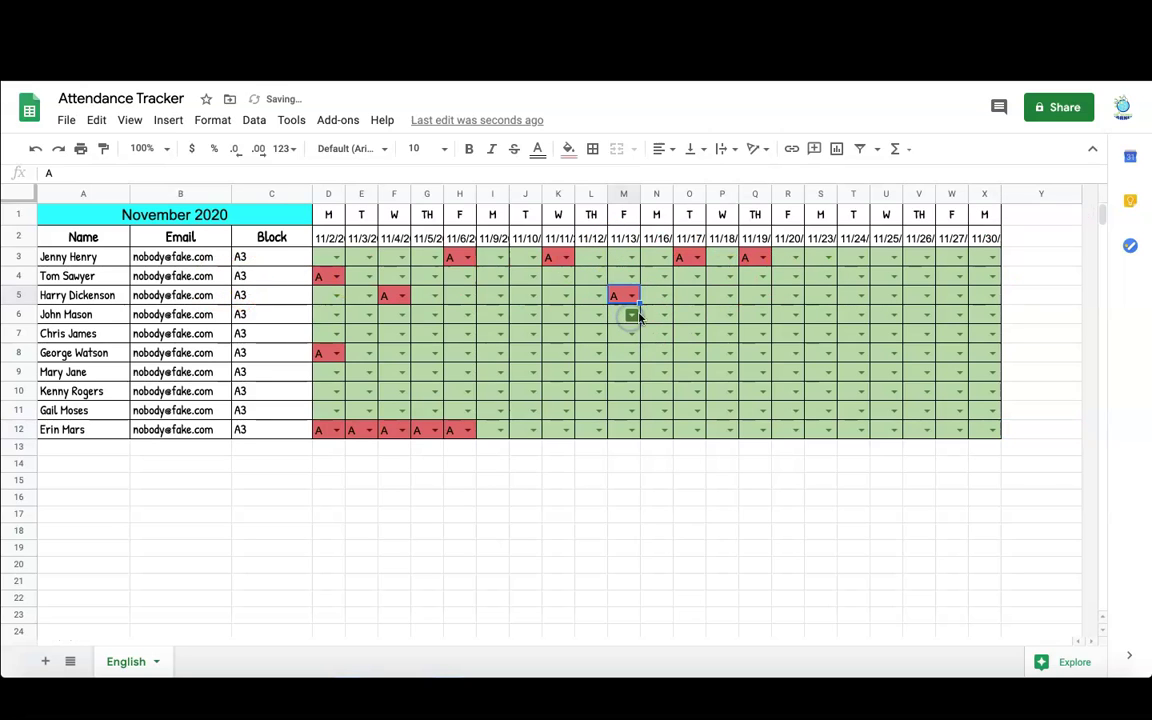
click(864, 258)
click(852, 277)
click(828, 353)
click(824, 377)
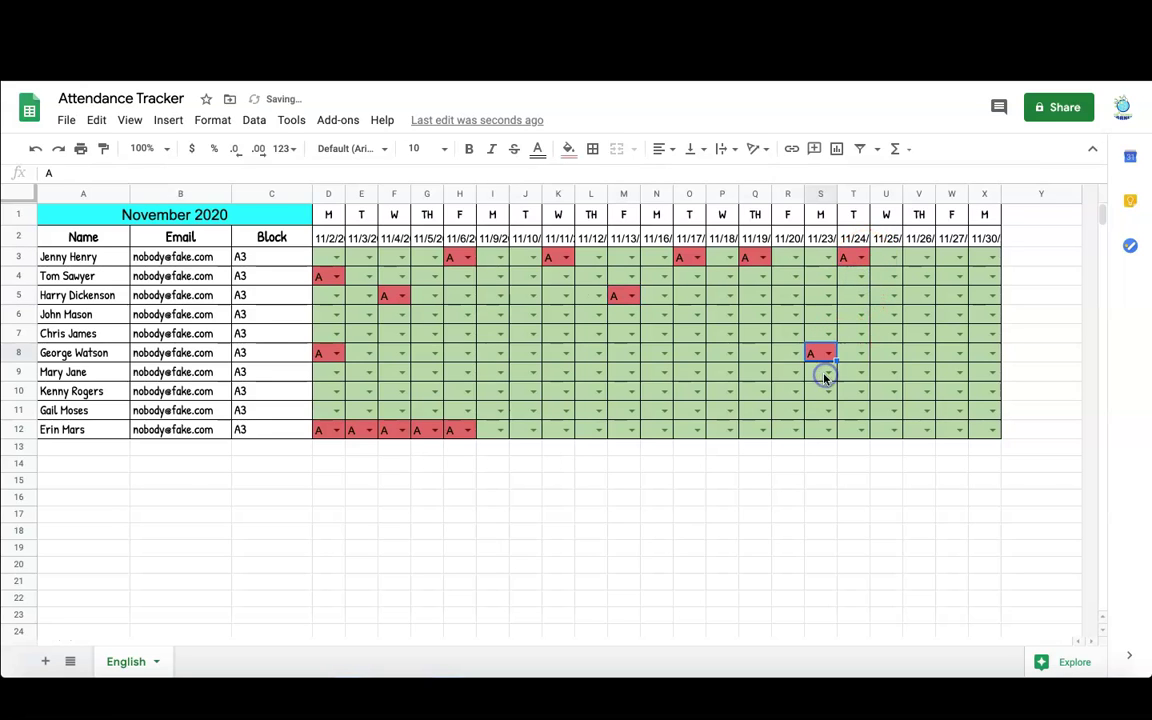
- Add a new sheet, merge A1:B1 and type the December 2020 title
click(45, 662)
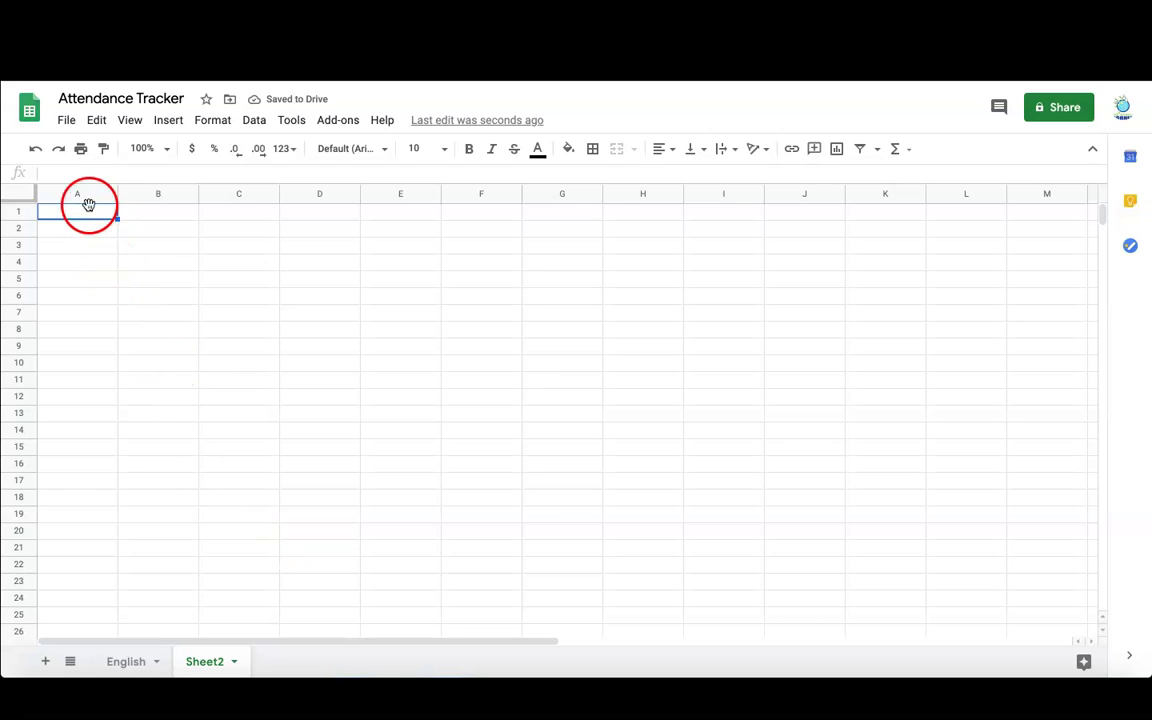
drag(87, 224, 152, 214)
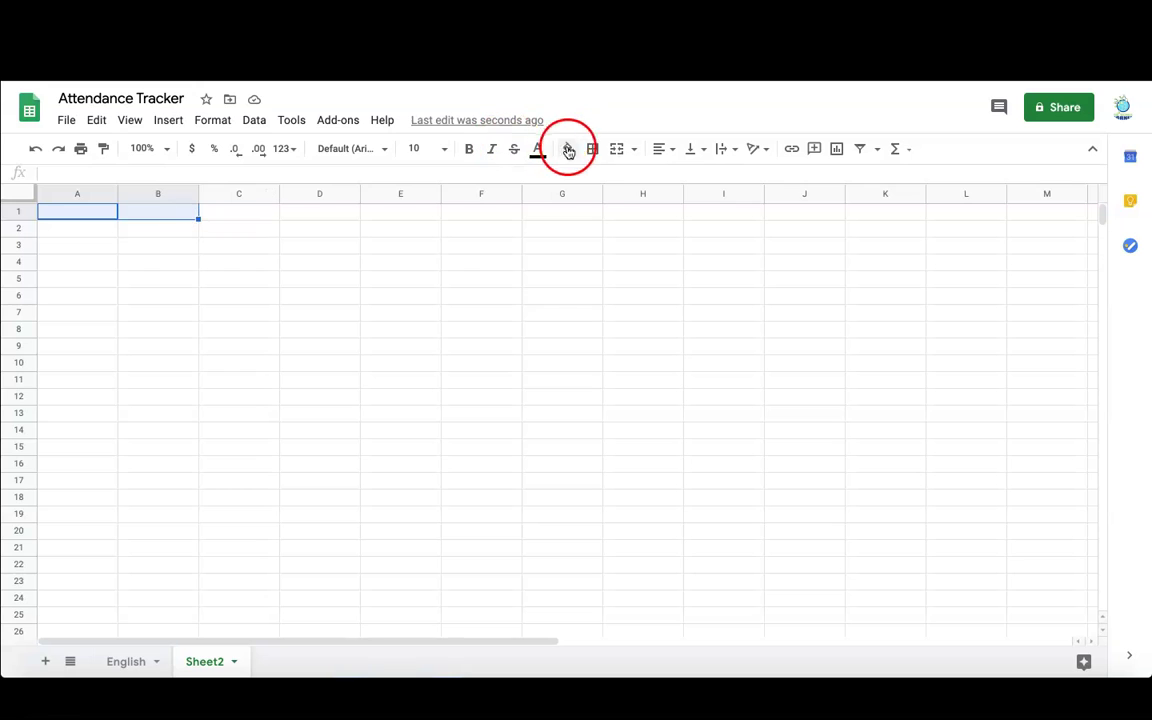
click(617, 151)
drag(36, 208, 61, 215)
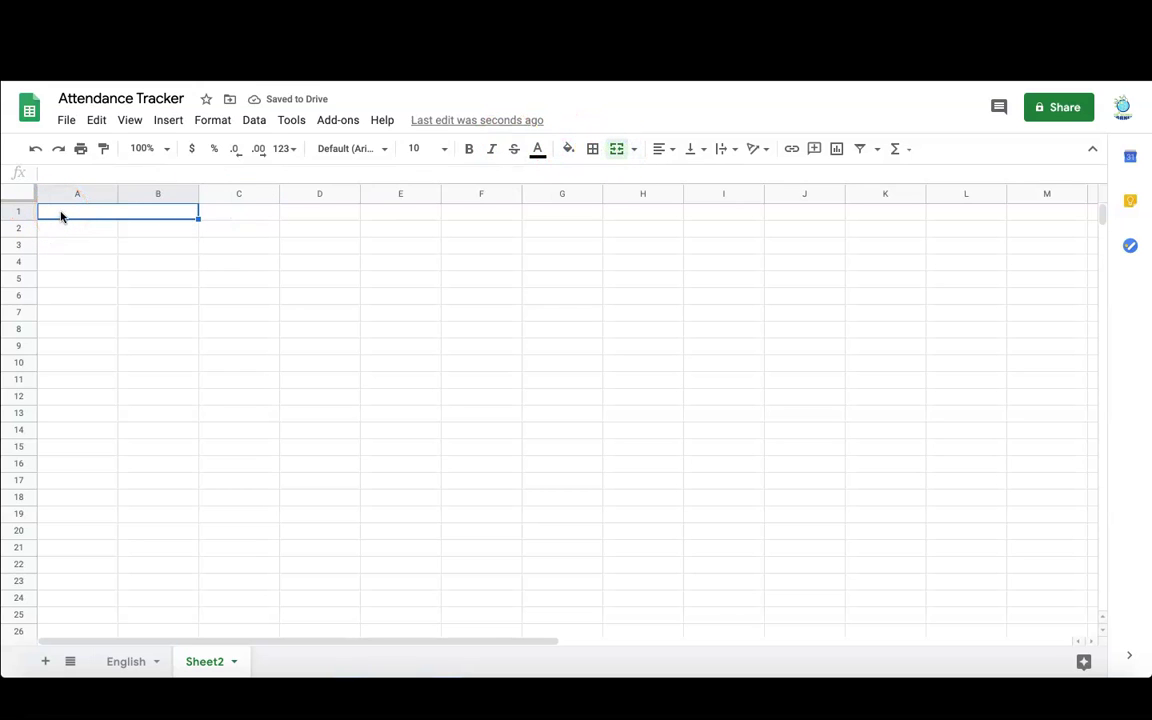
text(December 2020)
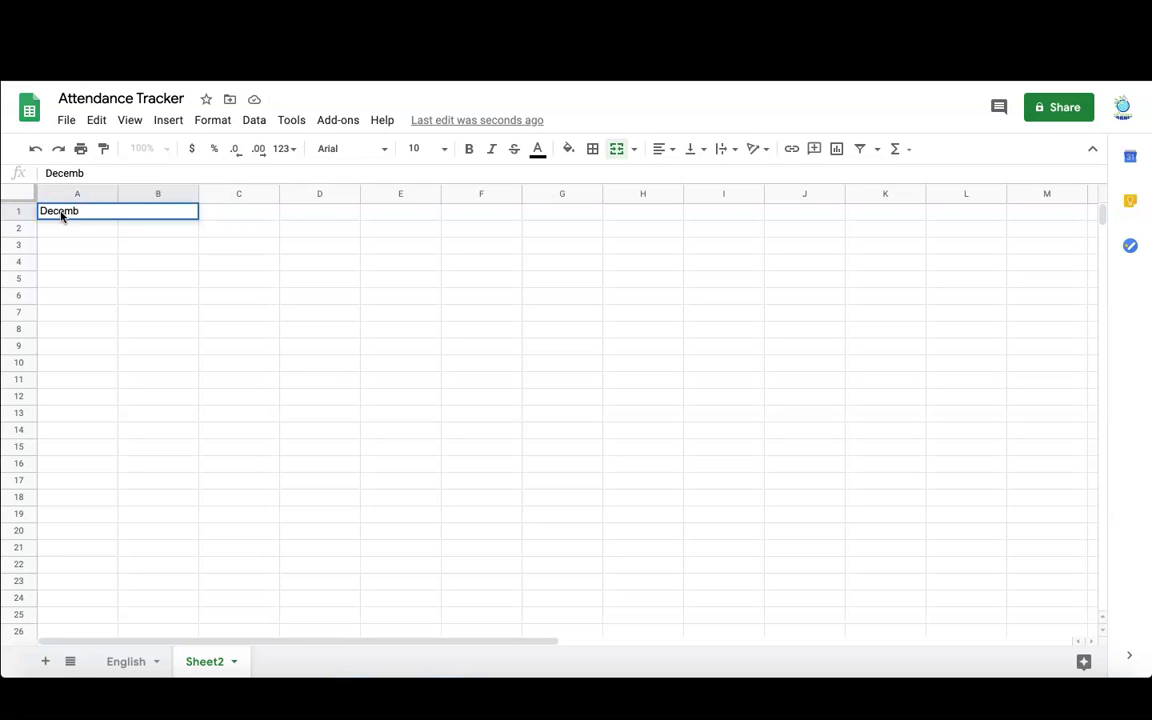
- Set the title font to Patrick Hand and centre it across the merged cell
click(385, 149)
click(367, 307)
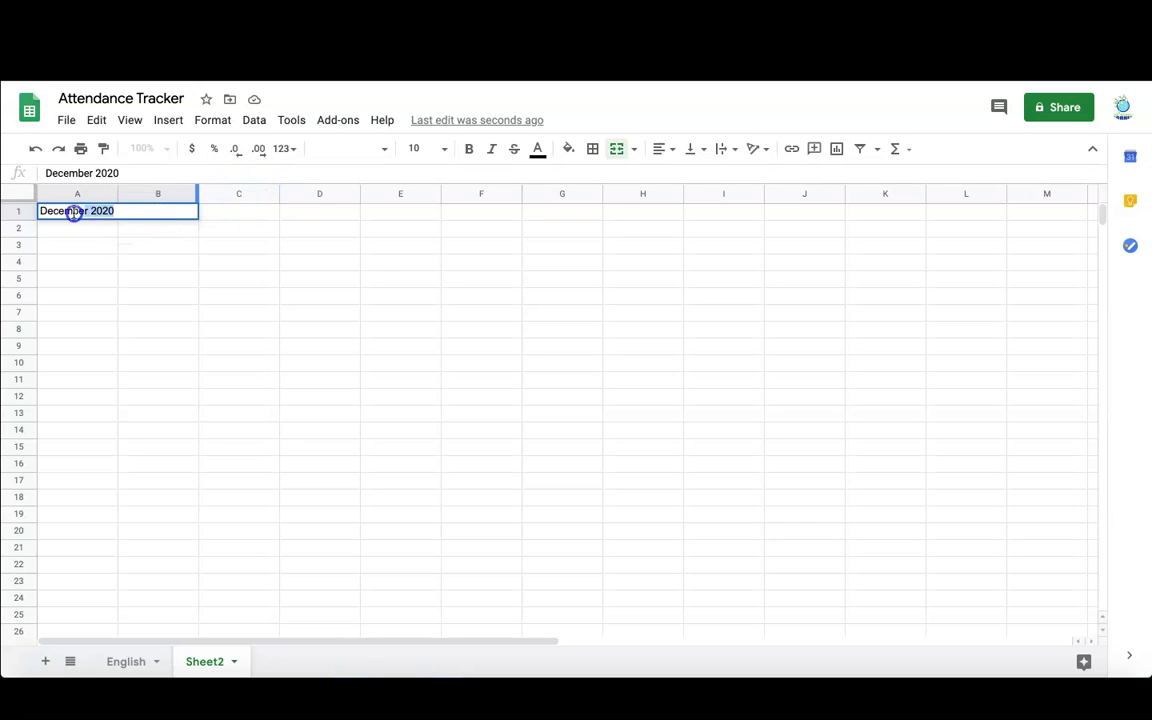
click(385, 148)
click(369, 307)
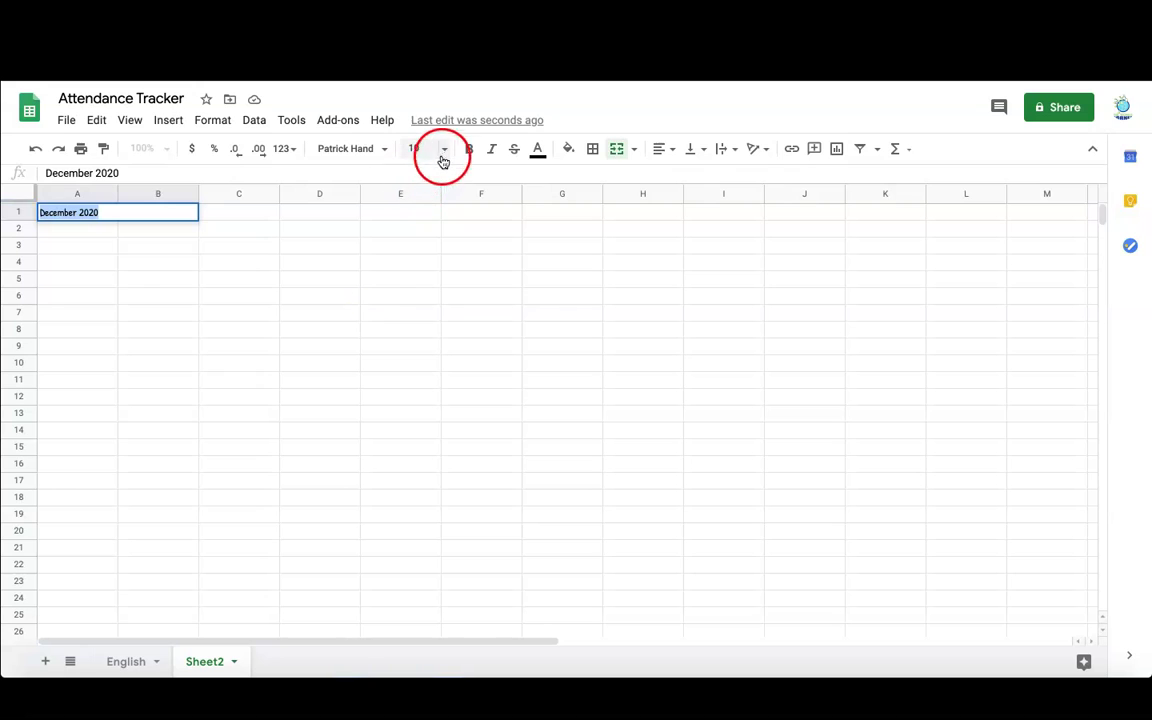
click(445, 152)
click(421, 358)
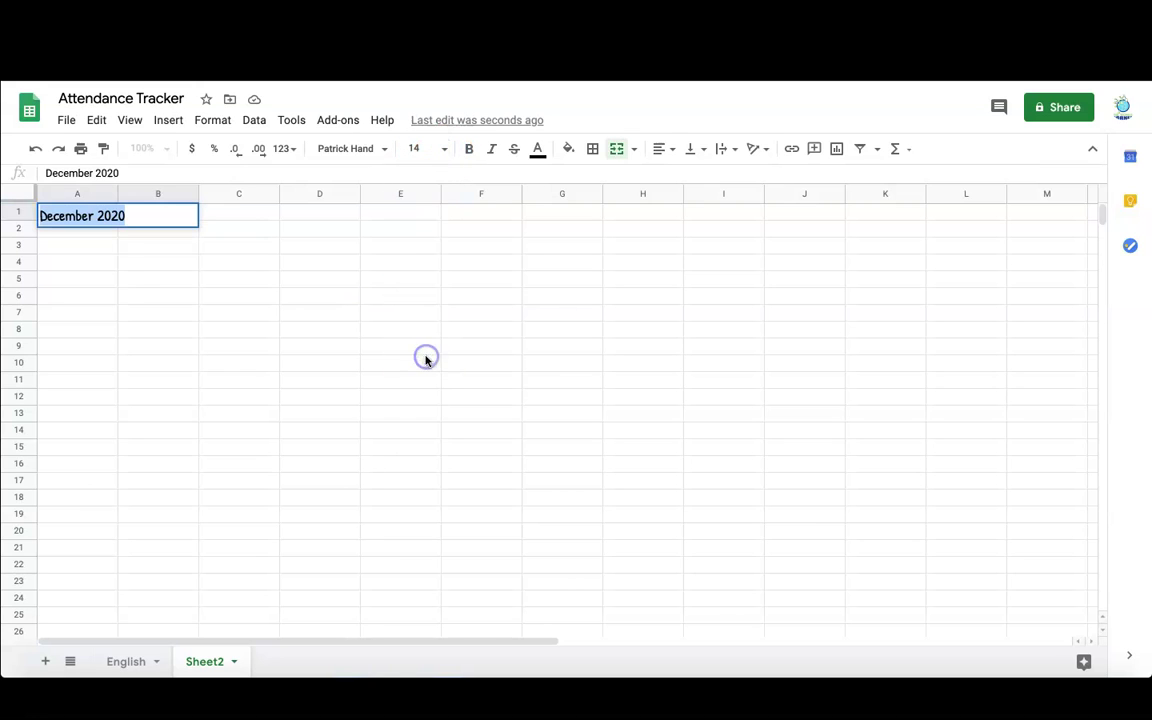
click(668, 149)
click(682, 176)
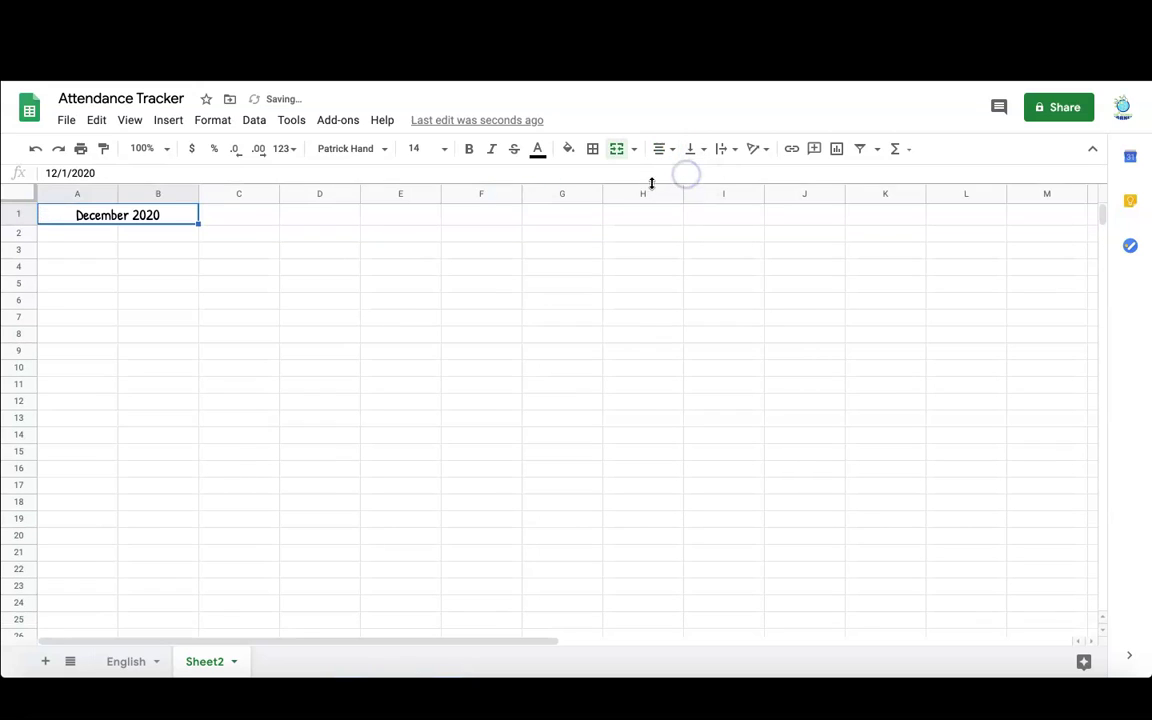
- Make the title size 24 and bold, with a yellow fill
click(441, 153)
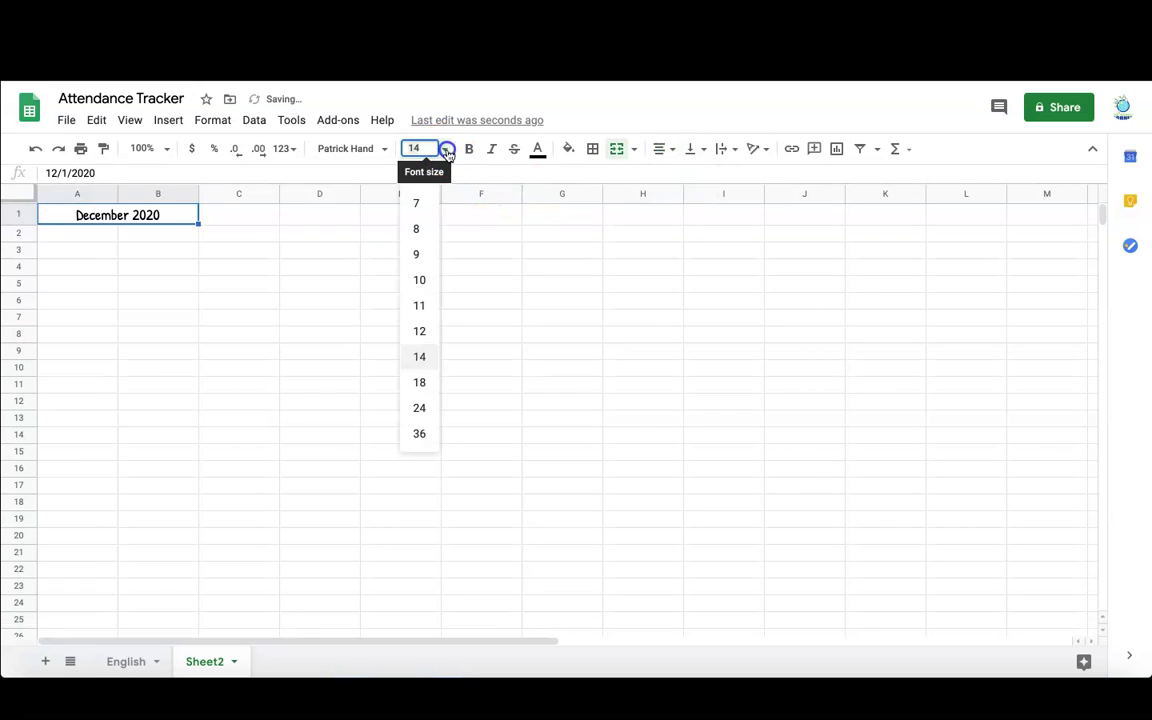
click(421, 409)
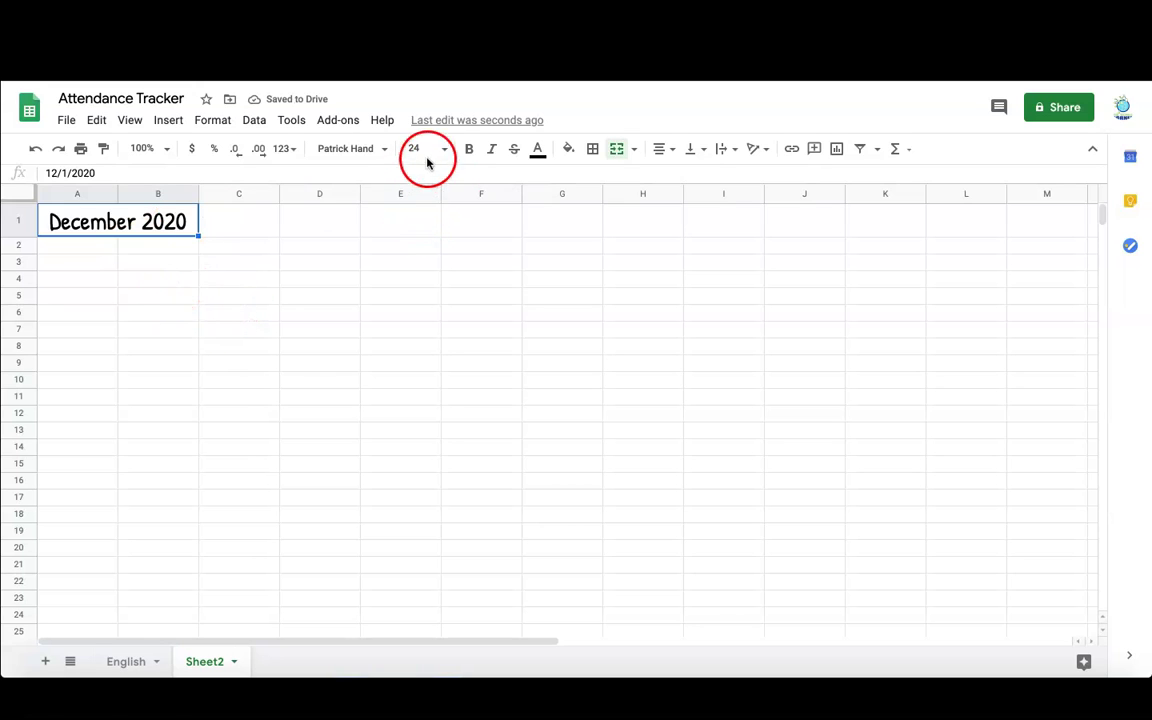
click(469, 149)
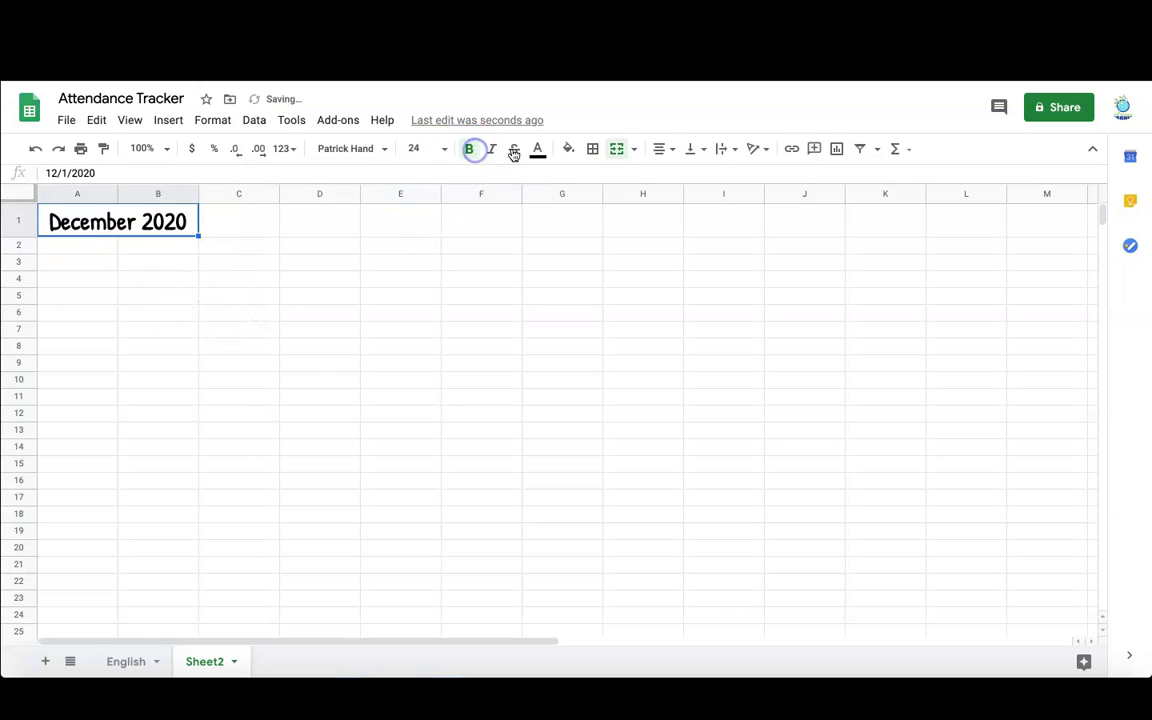
click(570, 149)
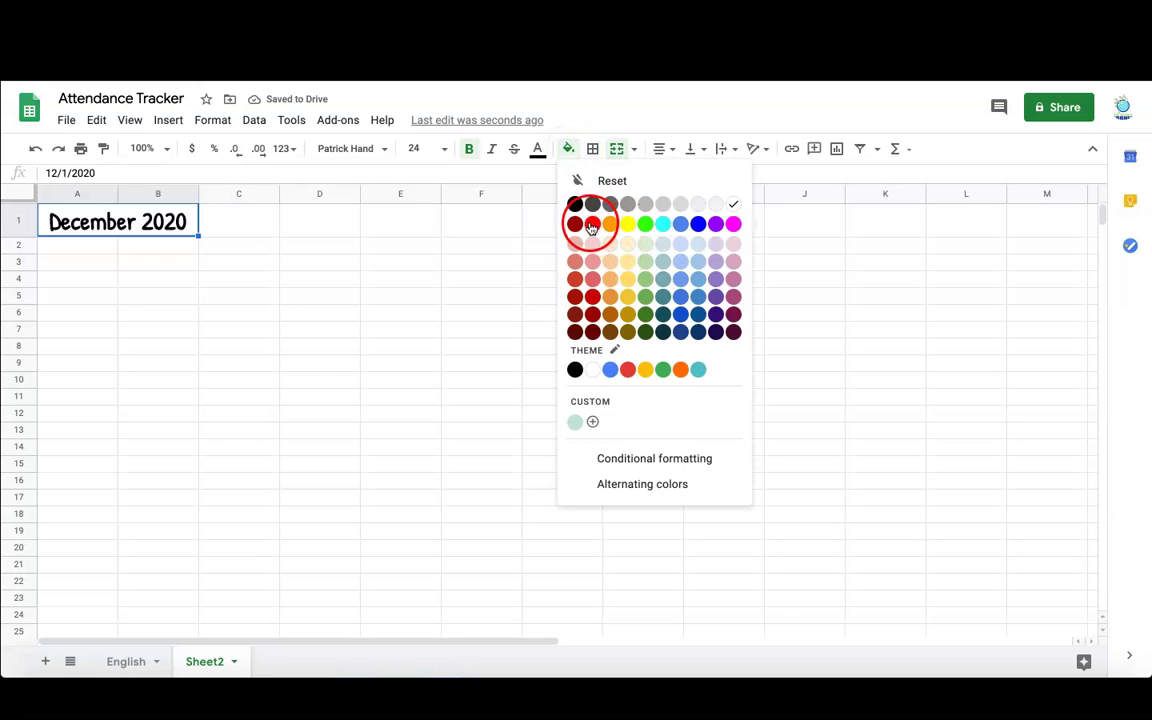
click(627, 224)
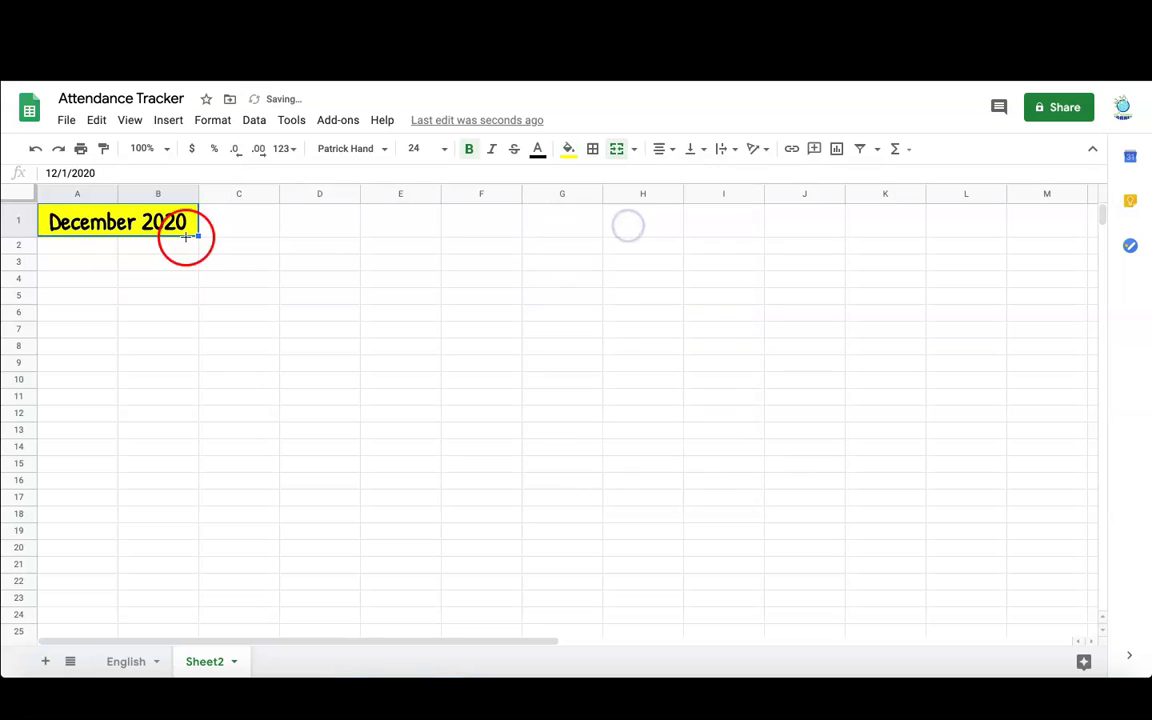
click(70, 250)
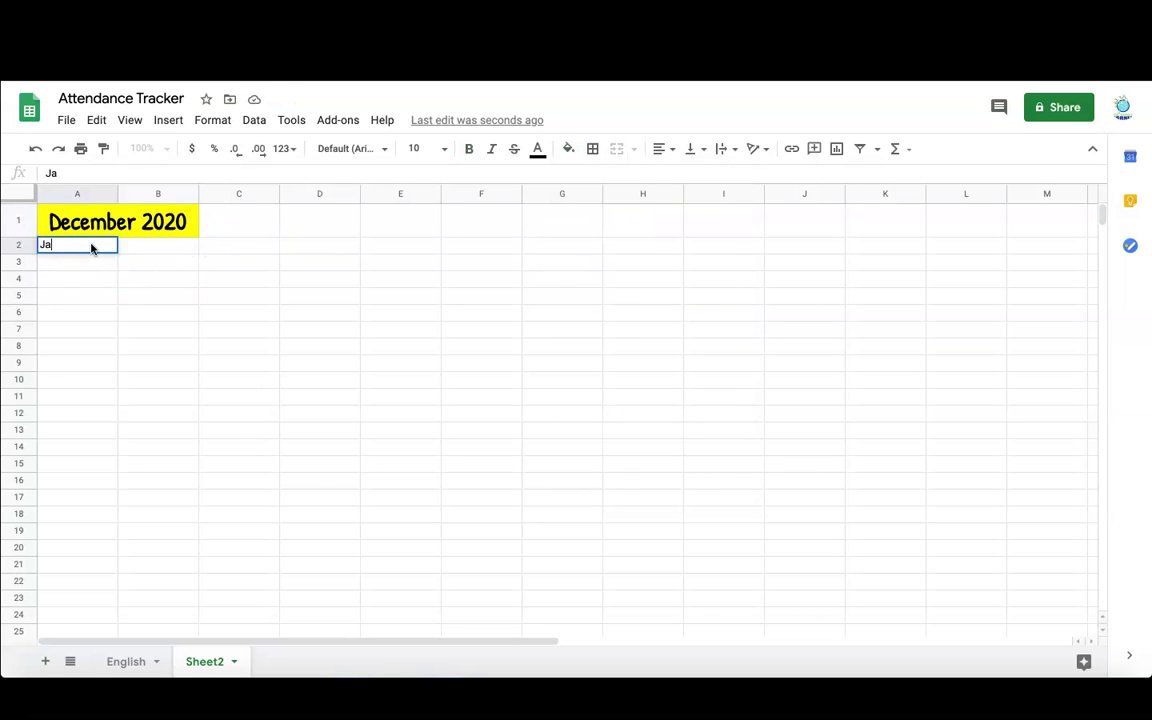
- Enter the six student names down column A, starting at A2
text(Jack Hammer)
key(Return)
key(Return)
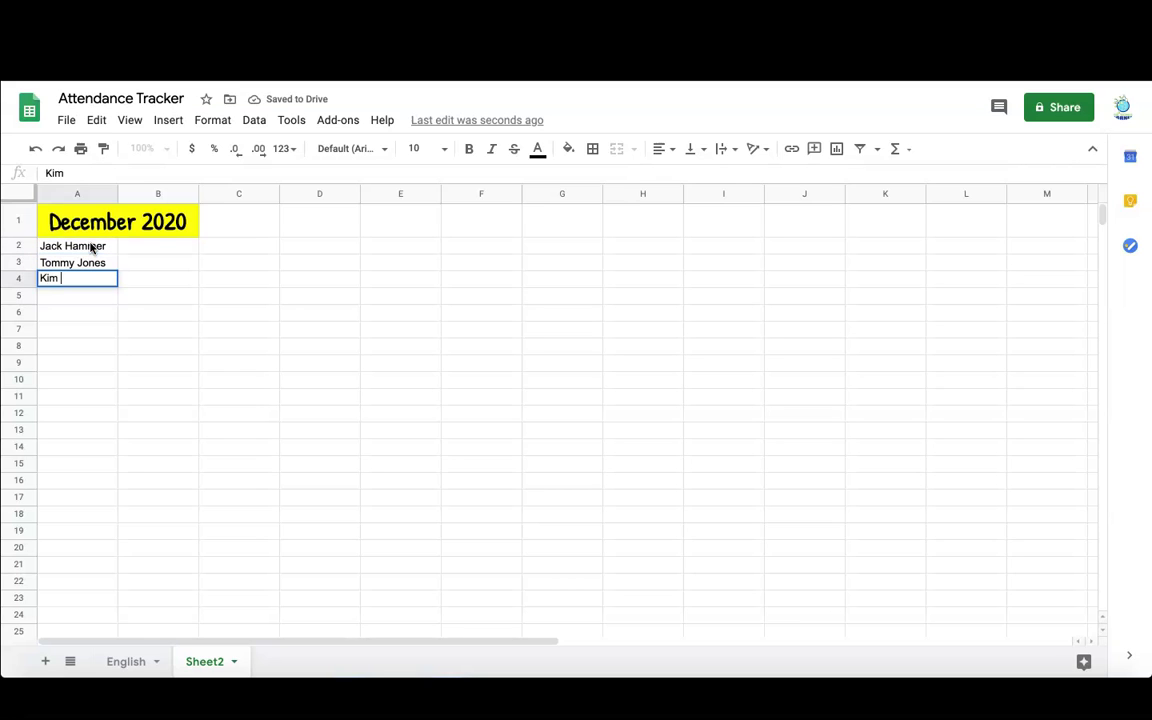
key(Return)
key(Return)
key(Return)
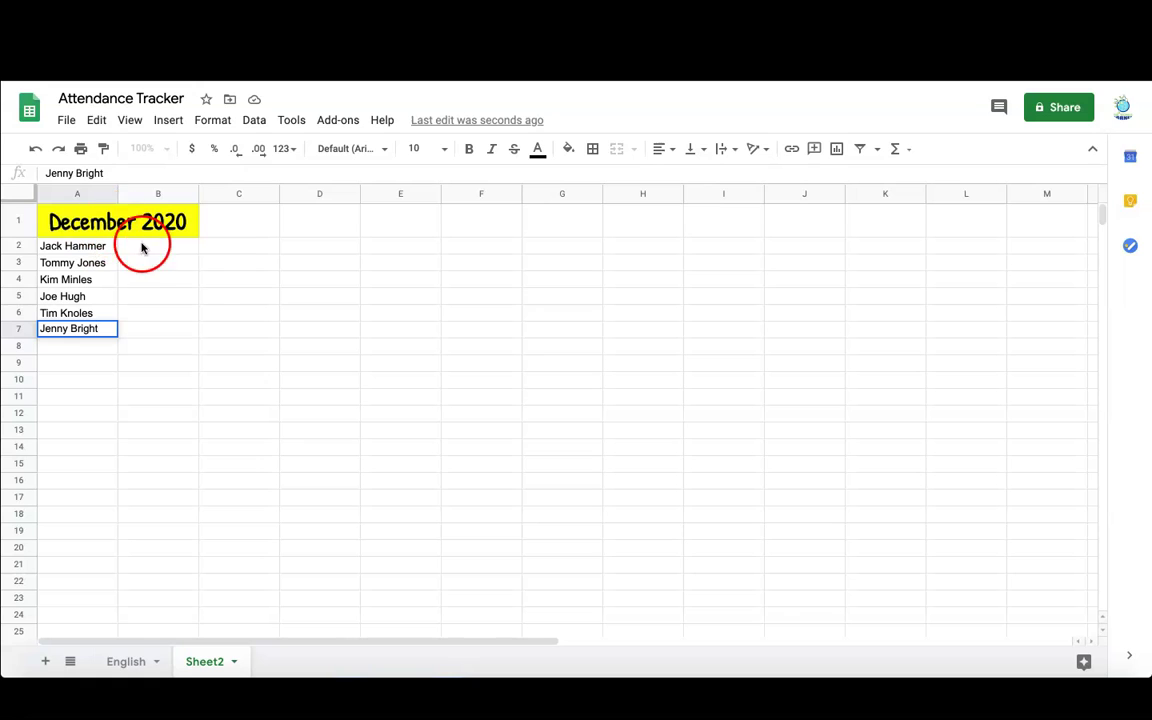
click(150, 248)
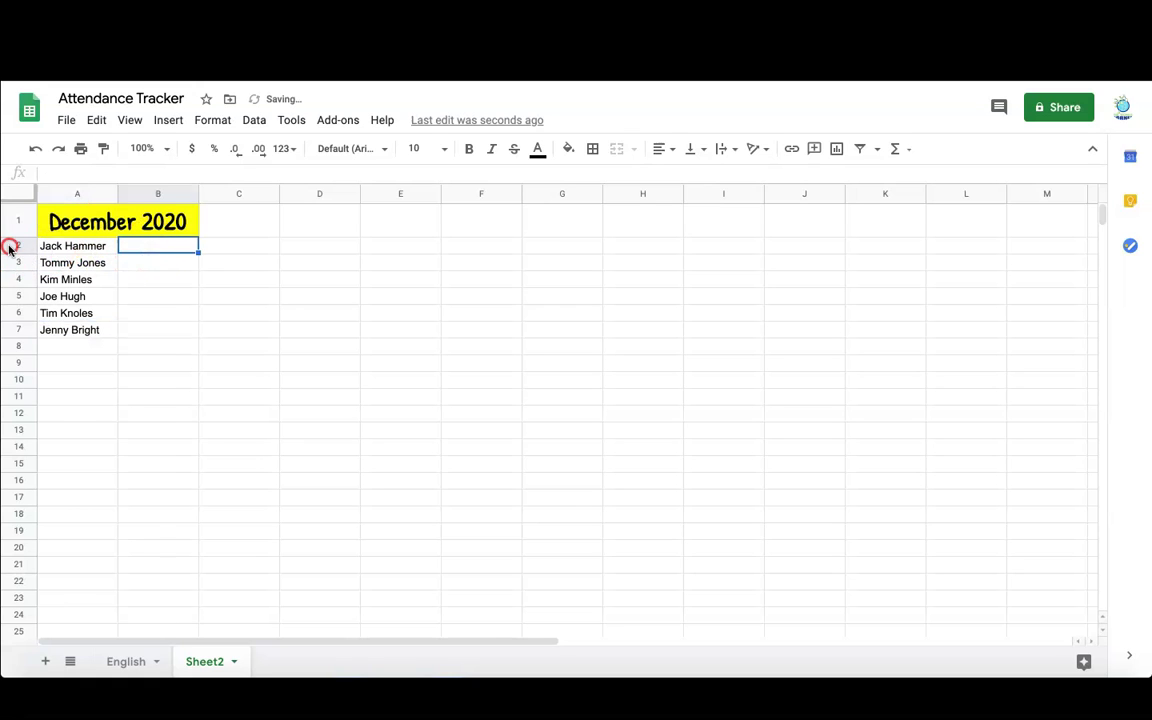
- Insert a row above the names and add the headers Name and Block/Class
right_click(10, 248)
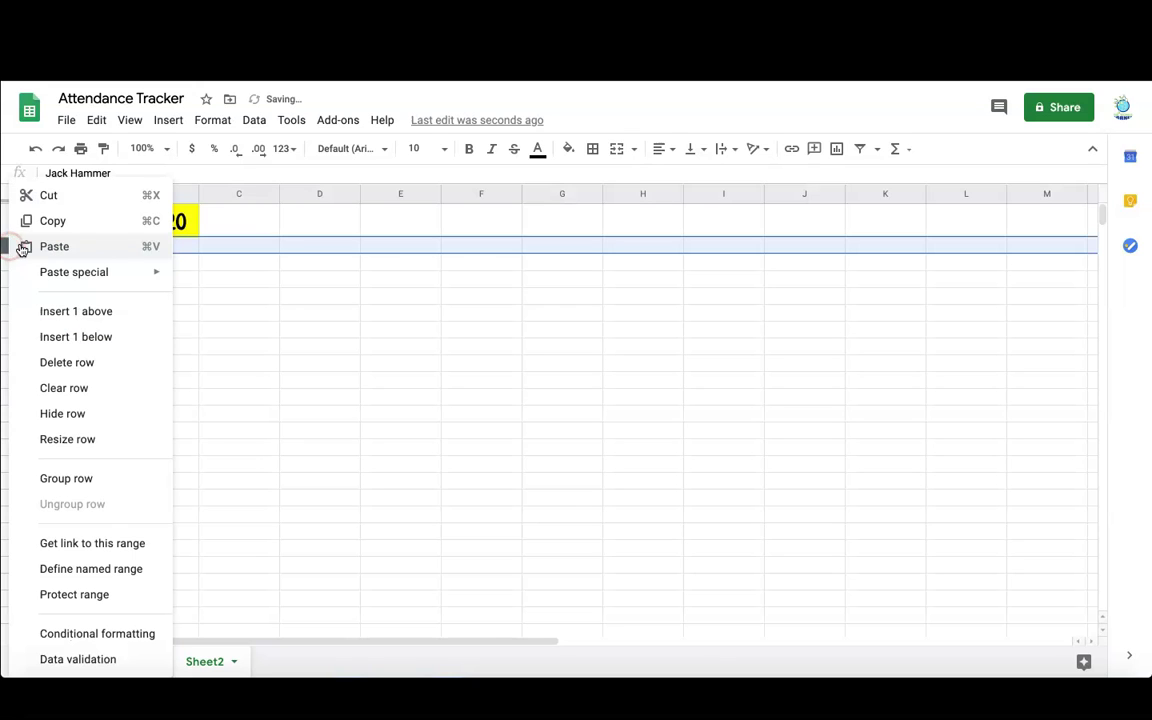
click(76, 316)
click(60, 249)
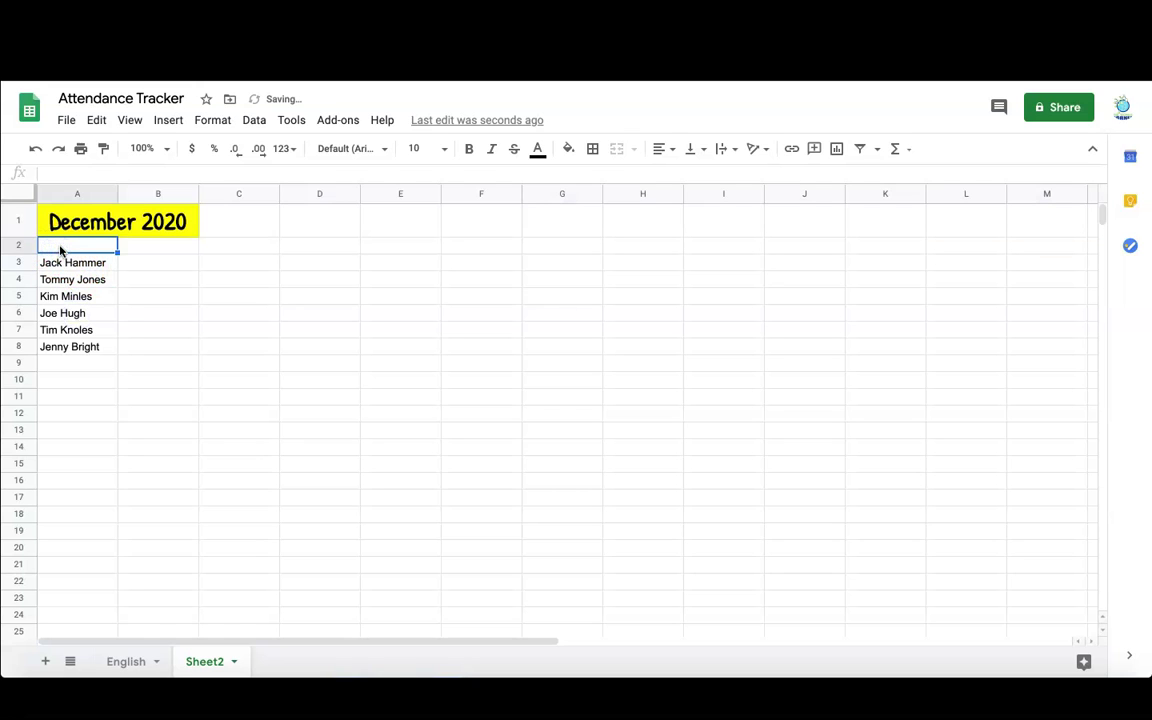
text(Name)
key(Tab)
text(Block/Class)
- Format the headers bold and the headers and names in Patrick Hand, size 14
drag(60, 249, 60, 351)
click(352, 148)
click(373, 203)
click(420, 148)
click(470, 150)
click(350, 148)
click(368, 306)
click(440, 148)
click(419, 356)
click(160, 270)
- Enter Reading in B3, fill it down to row 8, and set it to Patrick Hand size 14
text(Reading)
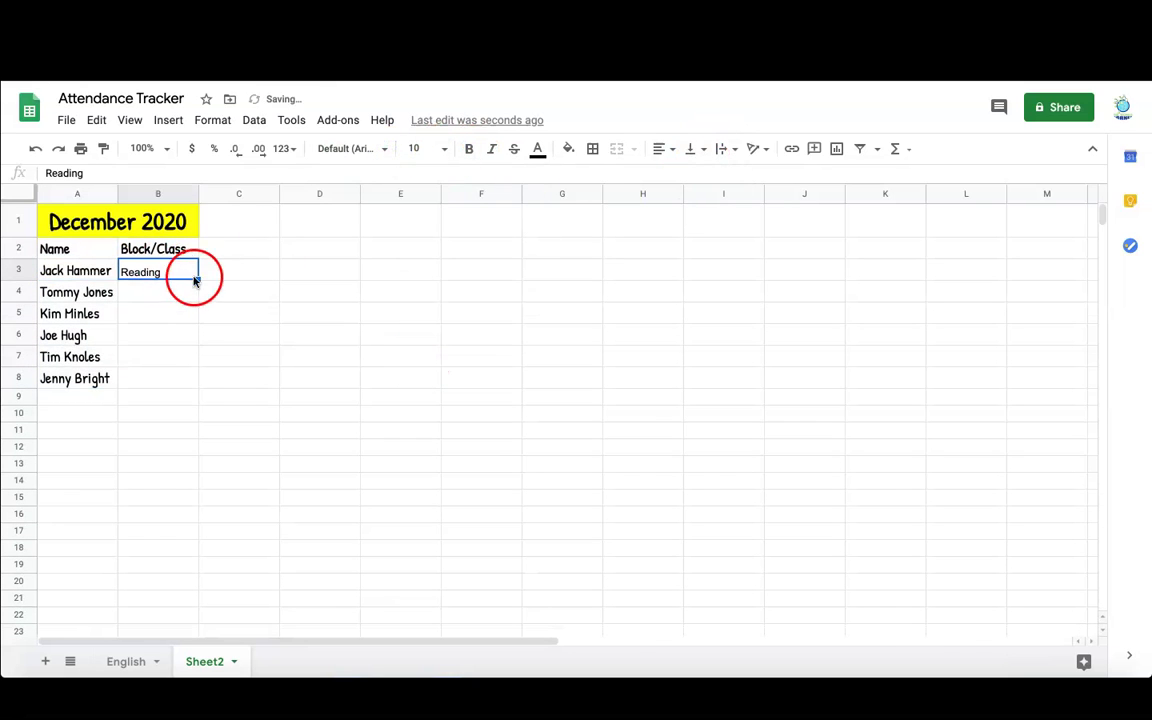
drag(196, 278, 198, 386)
click(350, 148)
click(368, 306)
click(443, 148)
click(419, 356)
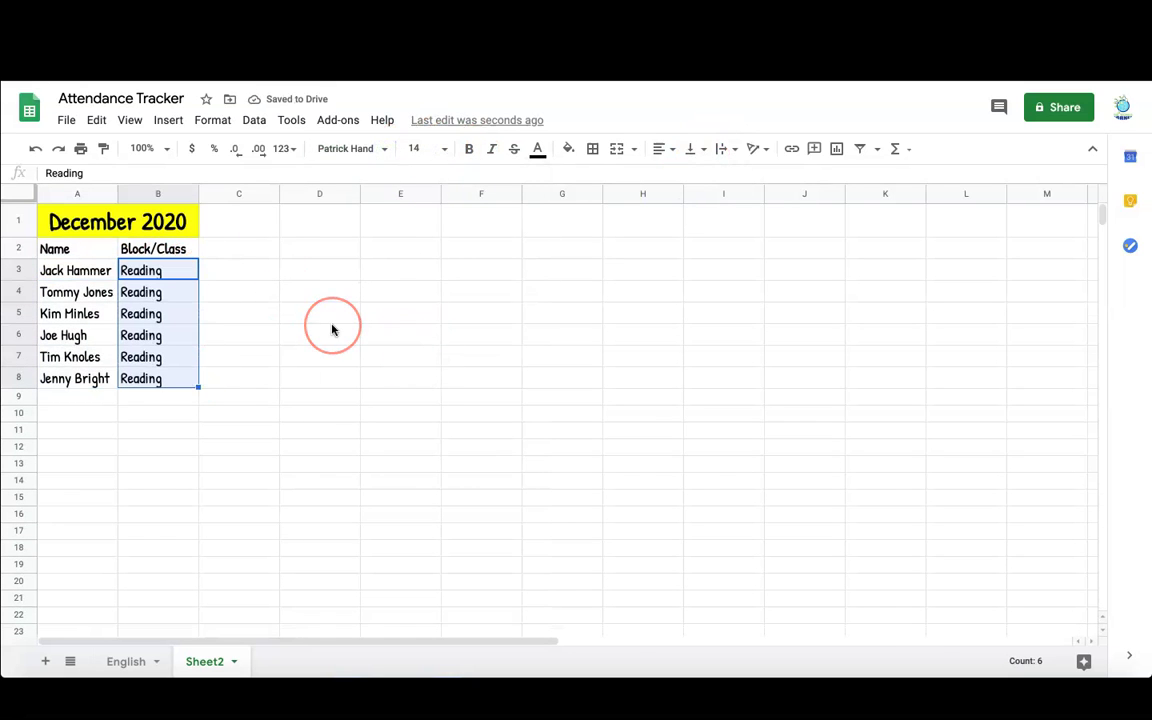
click(239, 248)
- Format C2 as a date and enter 12/1/2020, 12/2 and 12/3 across C2:E2
click(285, 148)
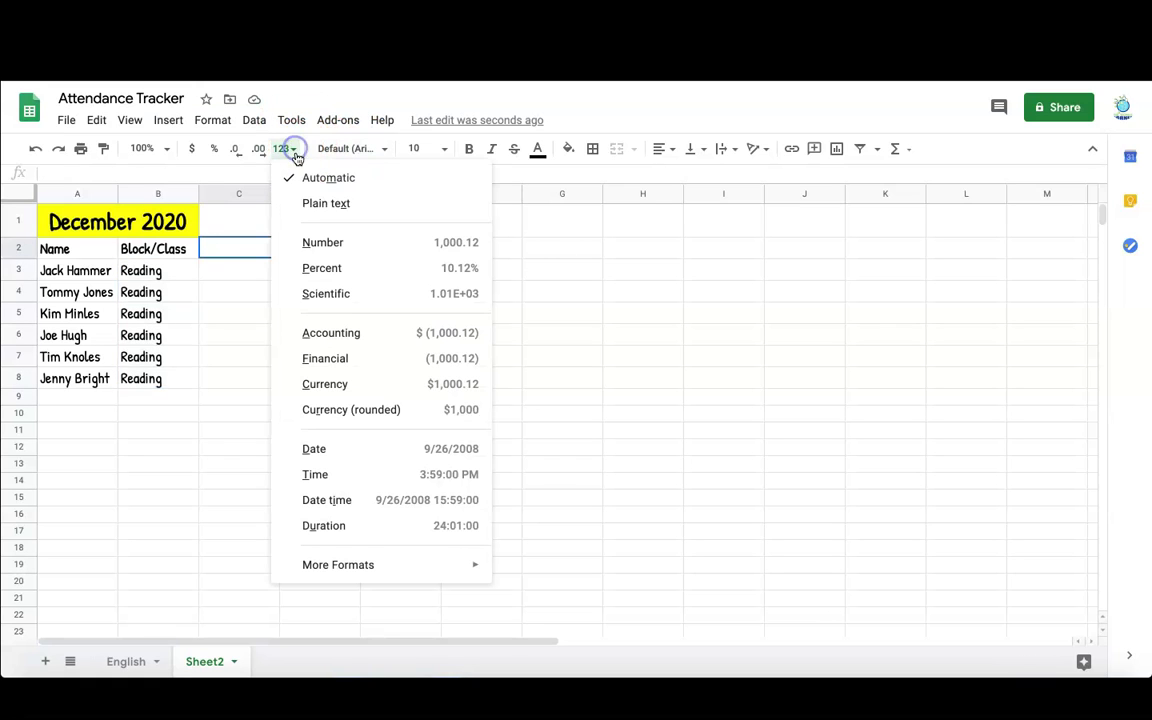
click(368, 456)
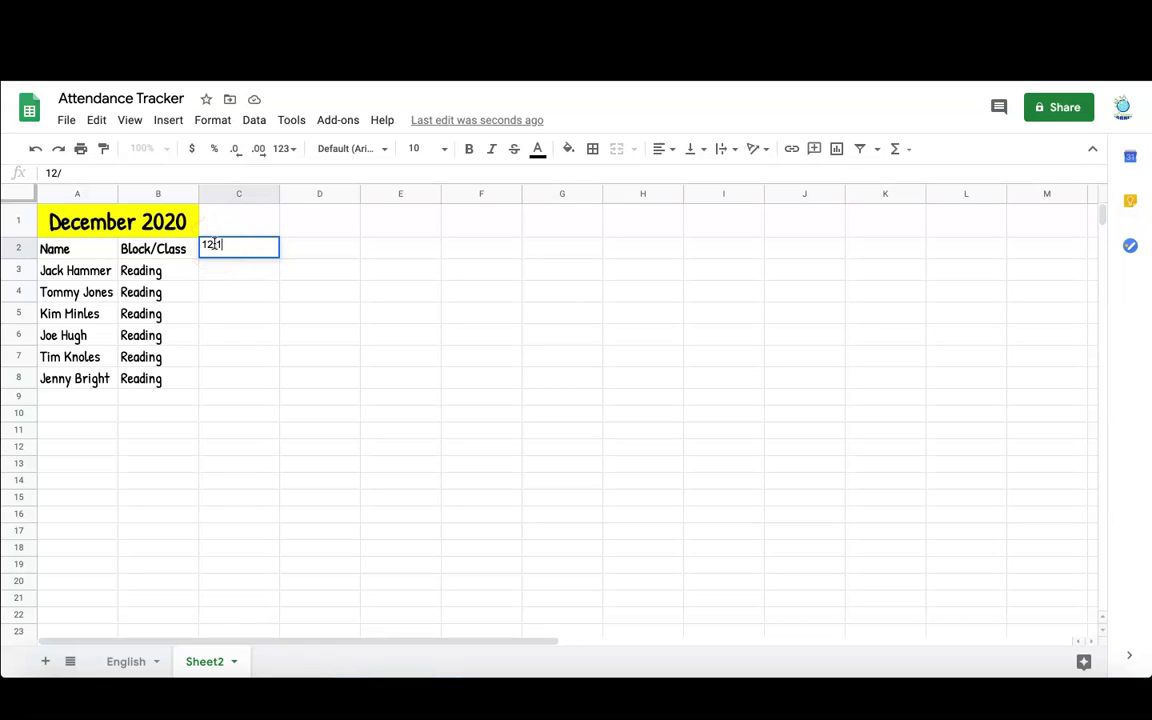
key(Tab)
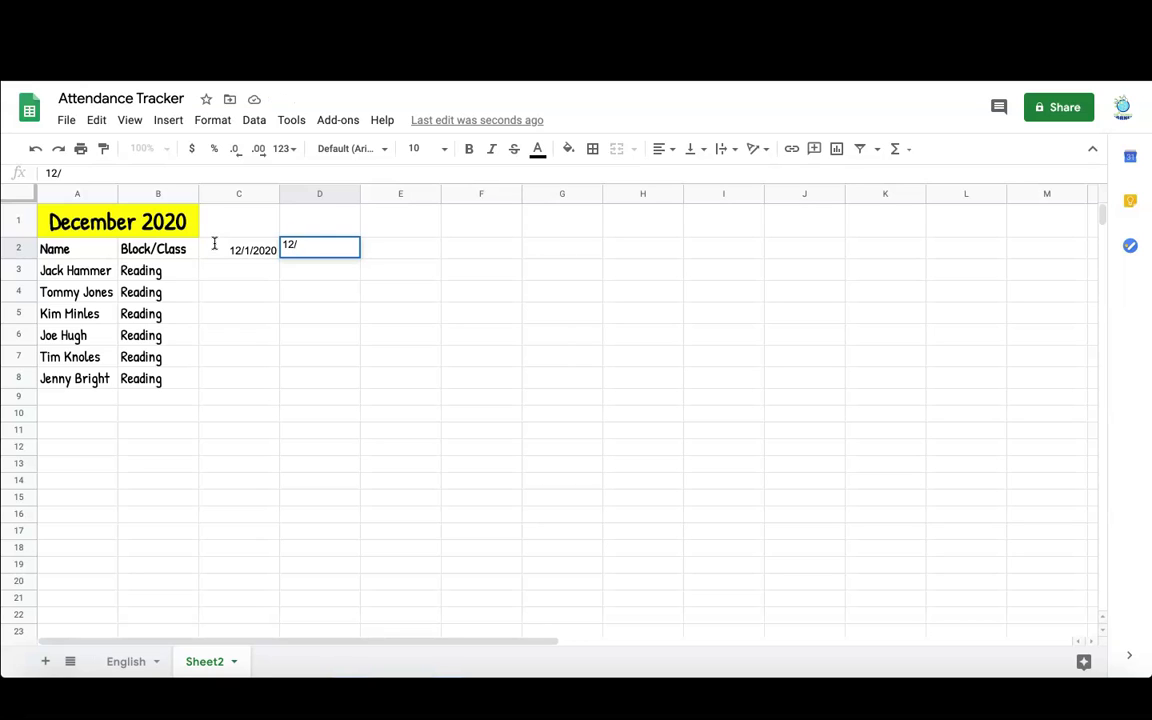
key(Tab)
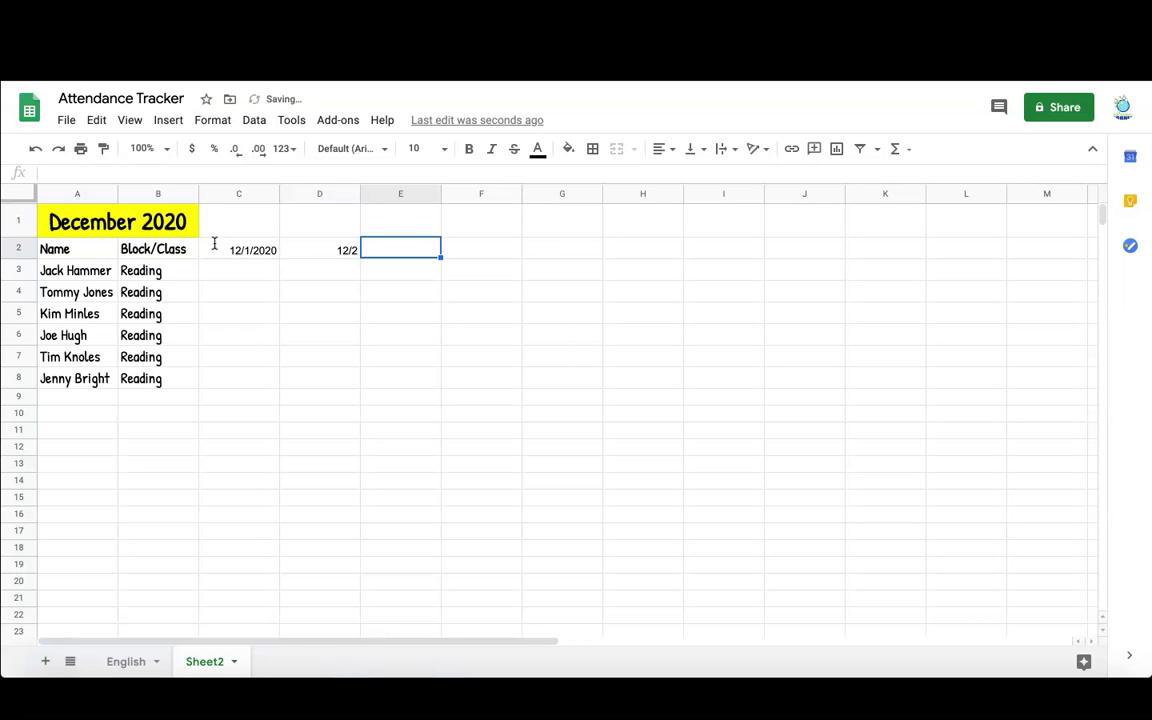
click(347, 250)
double_click(347, 250)
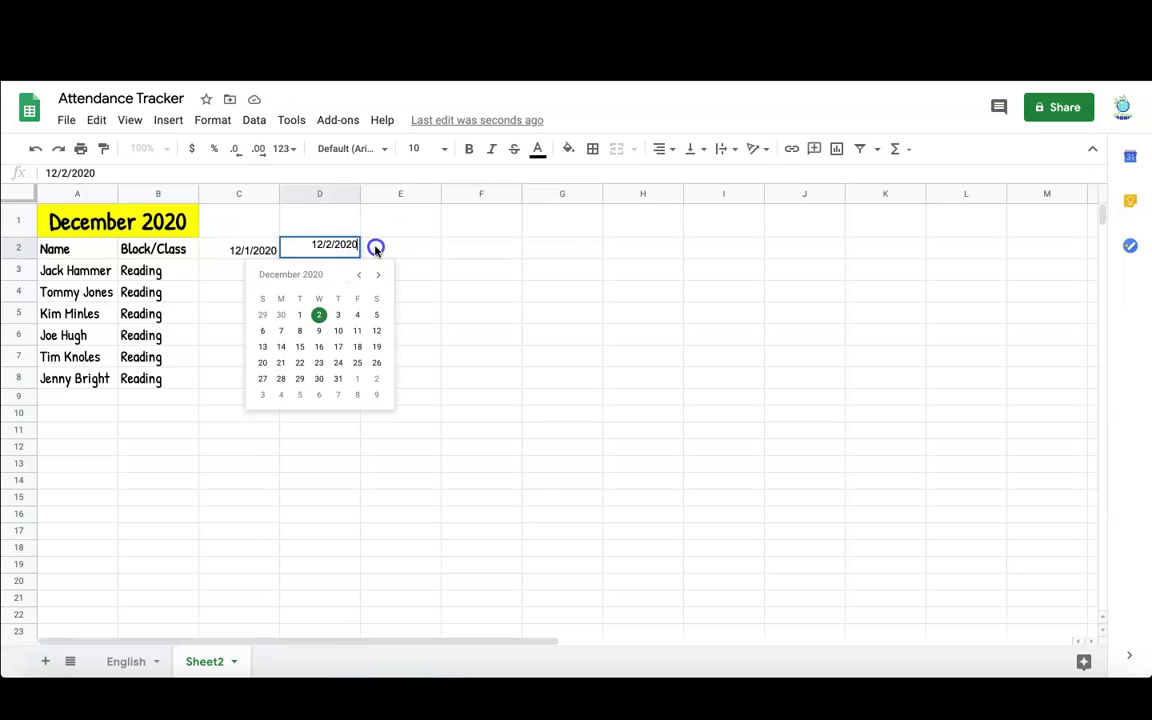
click(375, 249)
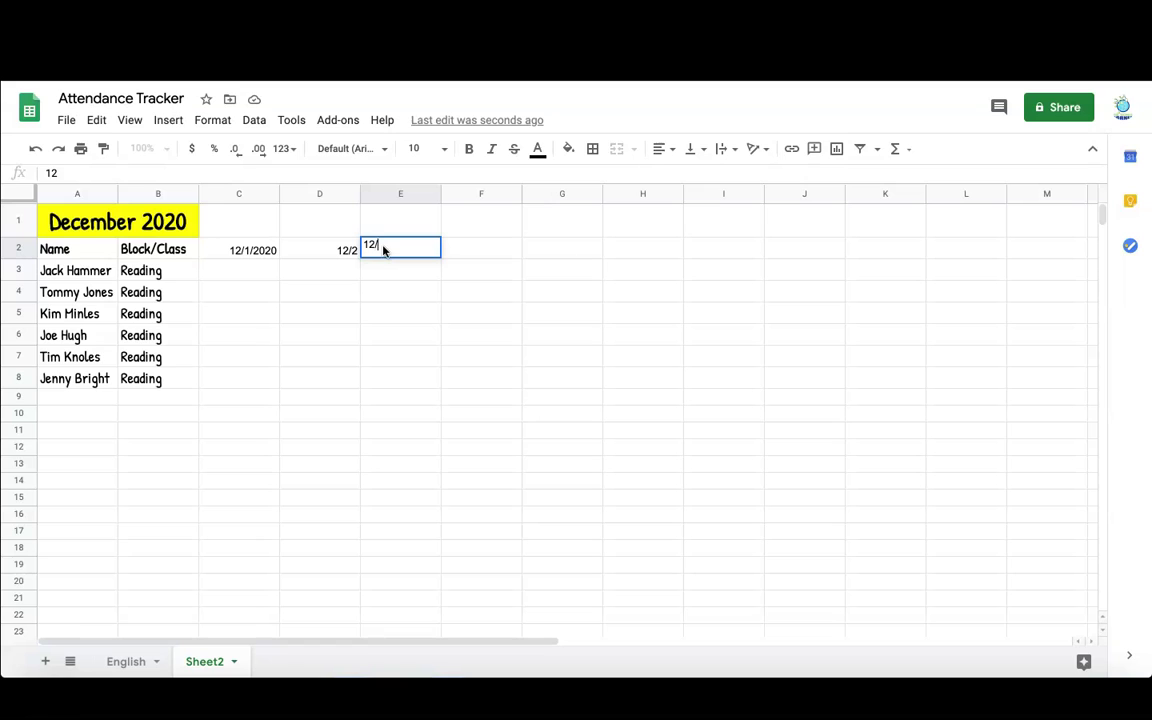
key(Tab)
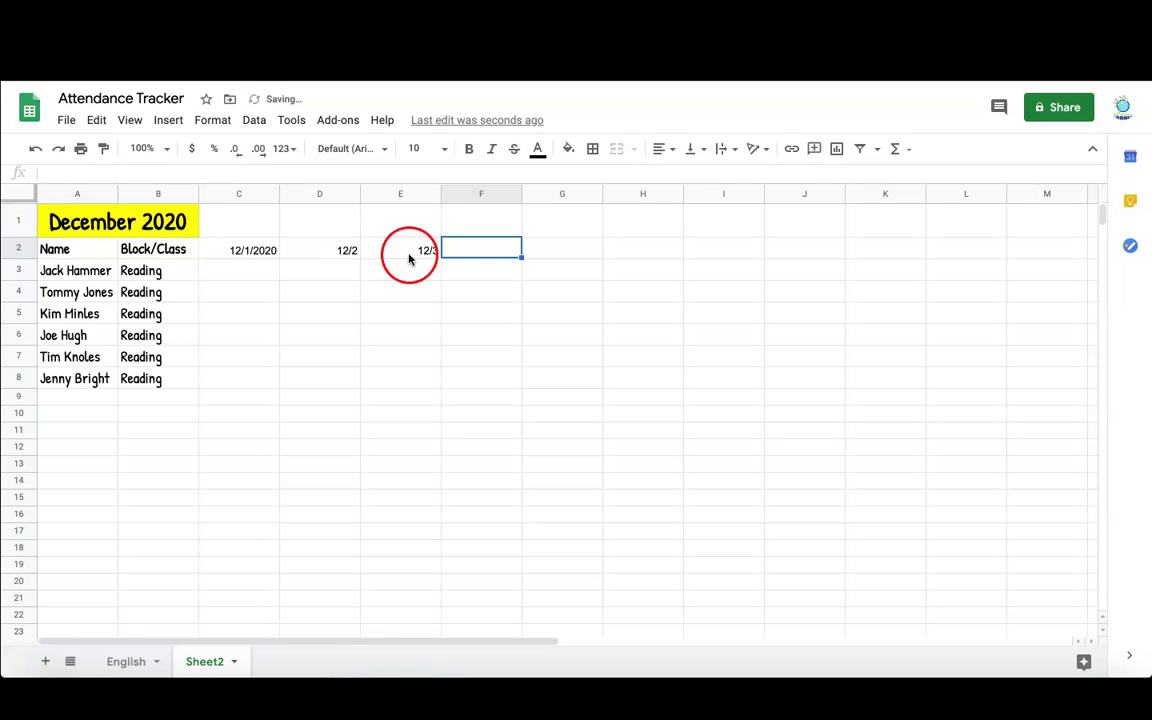
click(415, 254)
- Extend the date series along row 2 and correct G2 and H2 to December 7 and 8
drag(441, 256, 1084, 260)
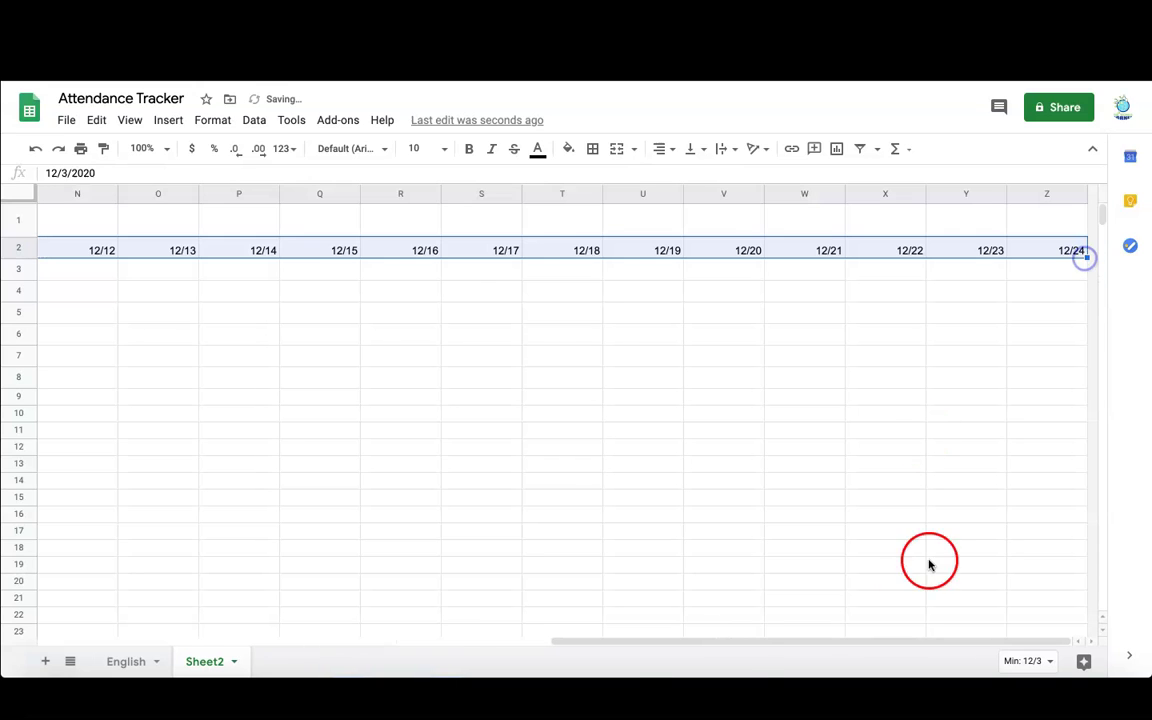
drag(674, 640, 175, 625)
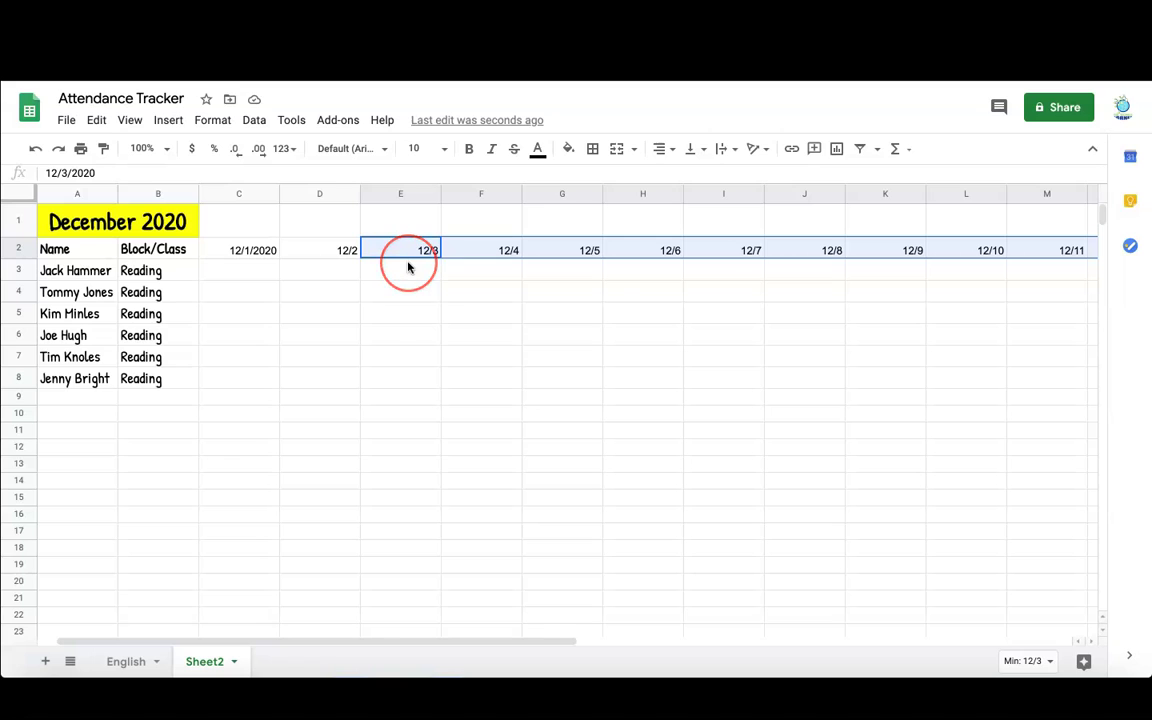
click(579, 257)
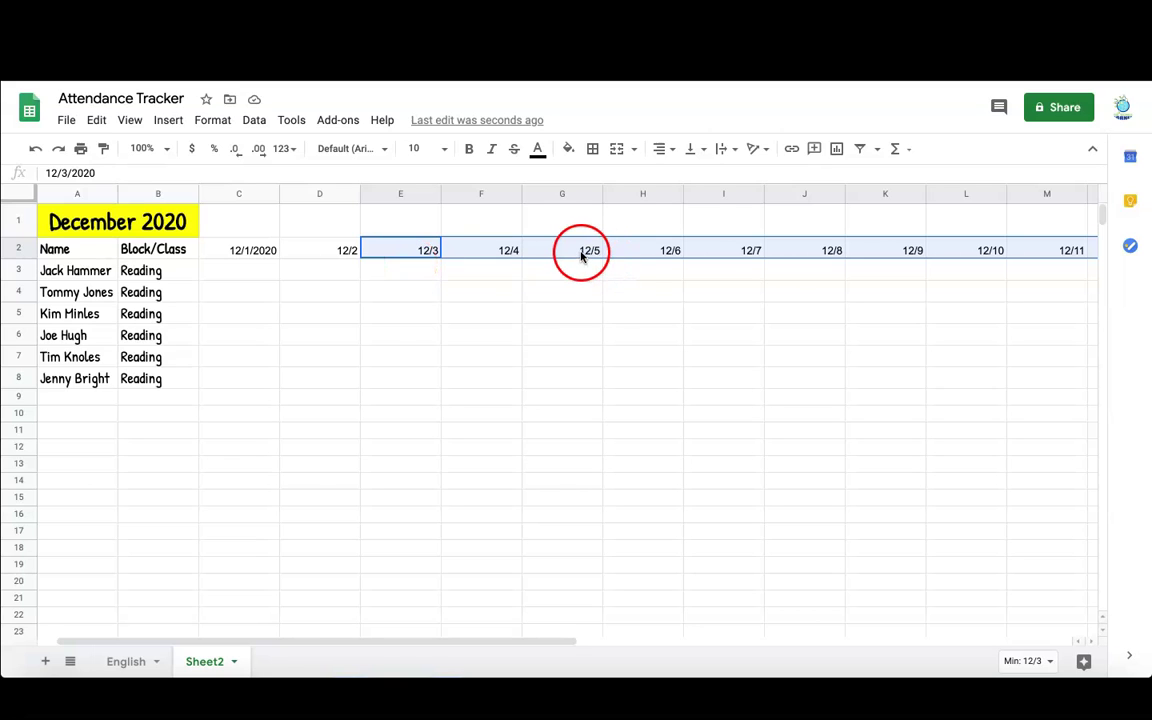
double_click(580, 256)
click(518, 333)
click(640, 255)
double_click(640, 255)
click(622, 330)
- Correct I2 through L2 to December 9, 10, 11 and 14
double_click(730, 249)
click(723, 331)
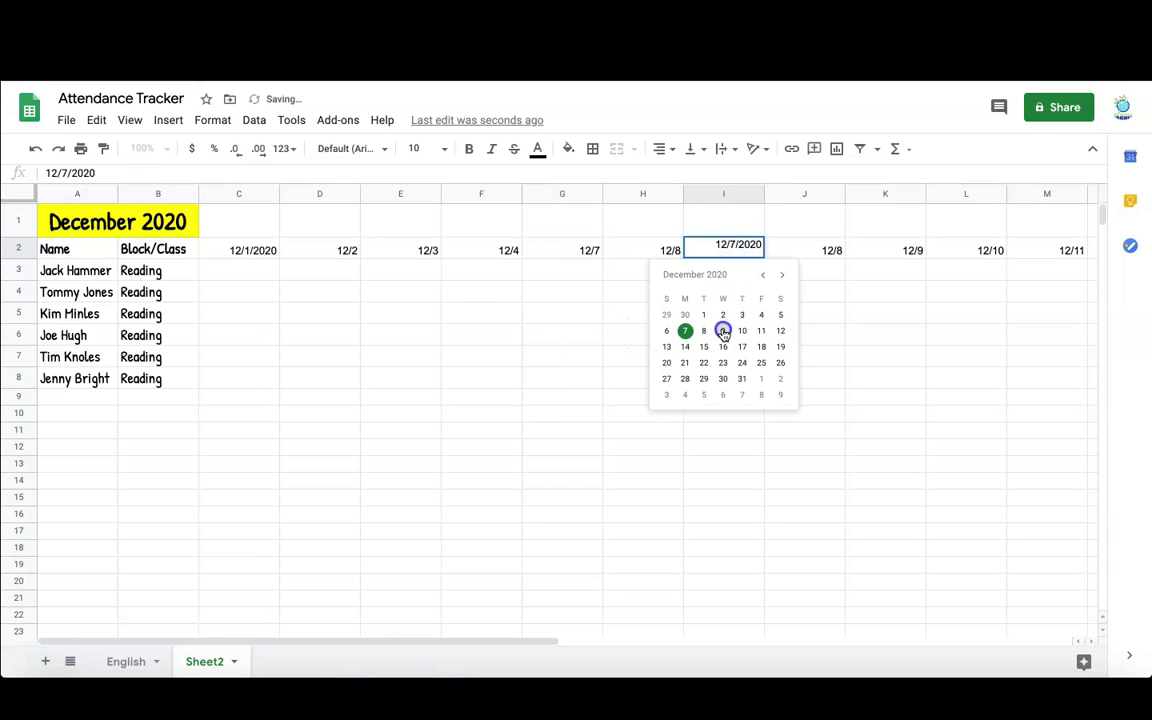
double_click(812, 249)
click(825, 333)
click(889, 252)
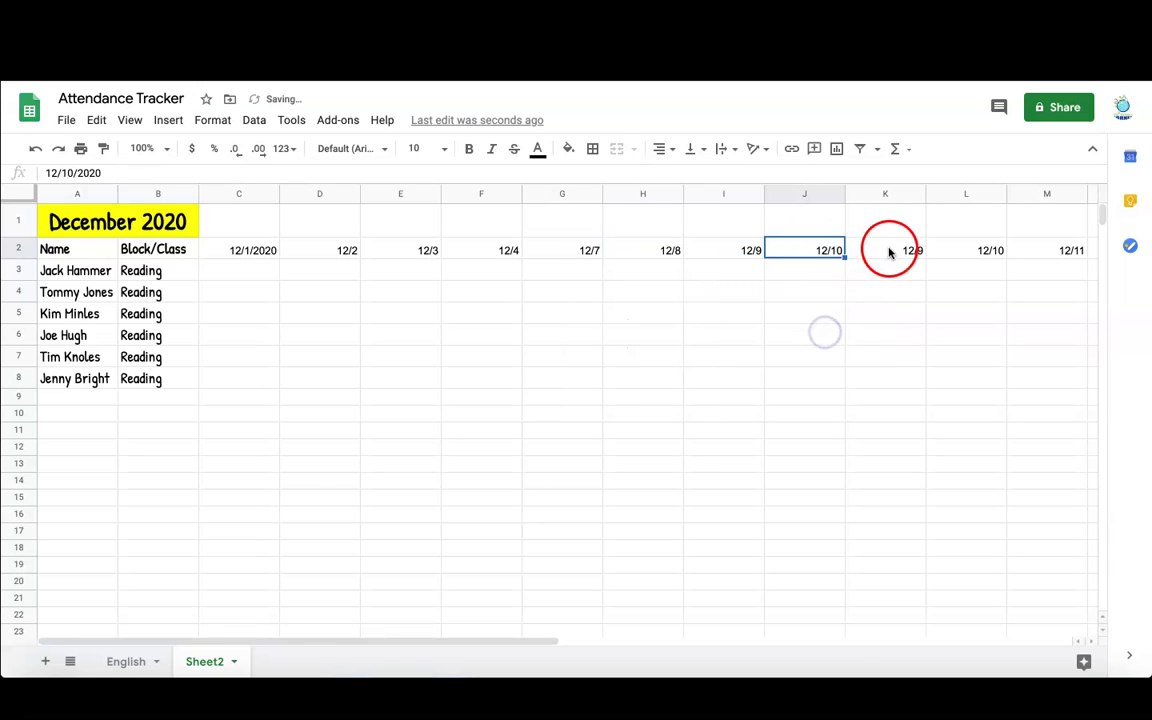
double_click(889, 252)
click(920, 330)
click(987, 249)
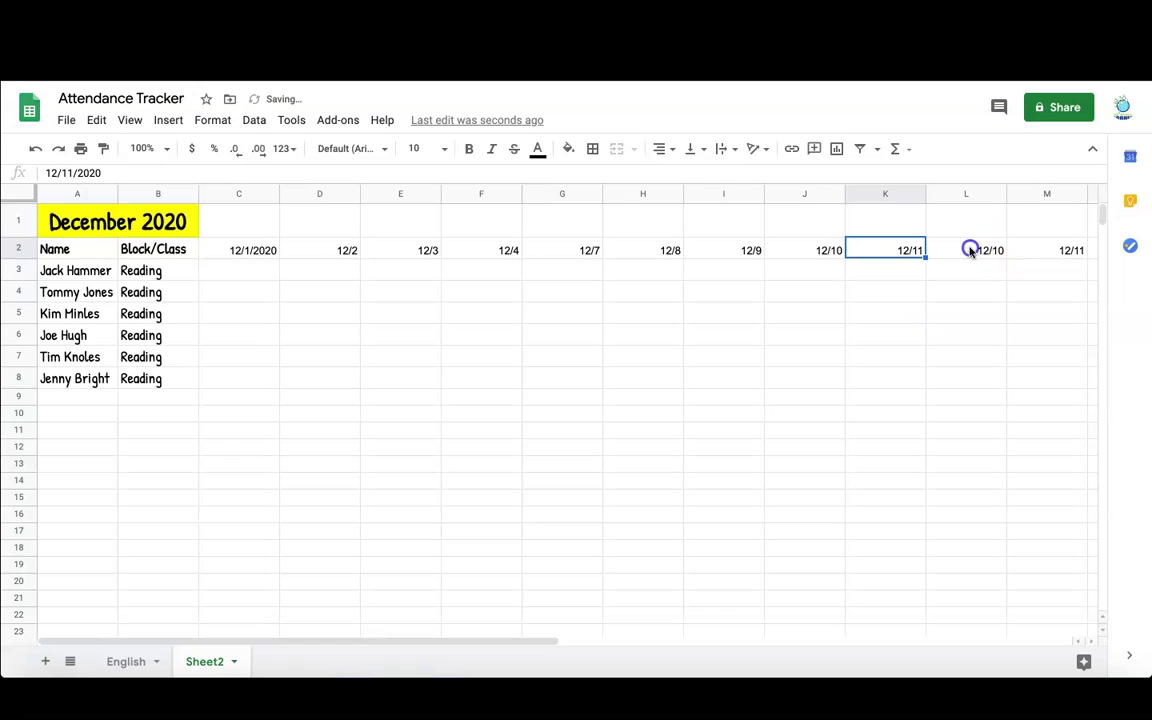
double_click(970, 249)
click(927, 347)
scroll(985, 630, right, 3)
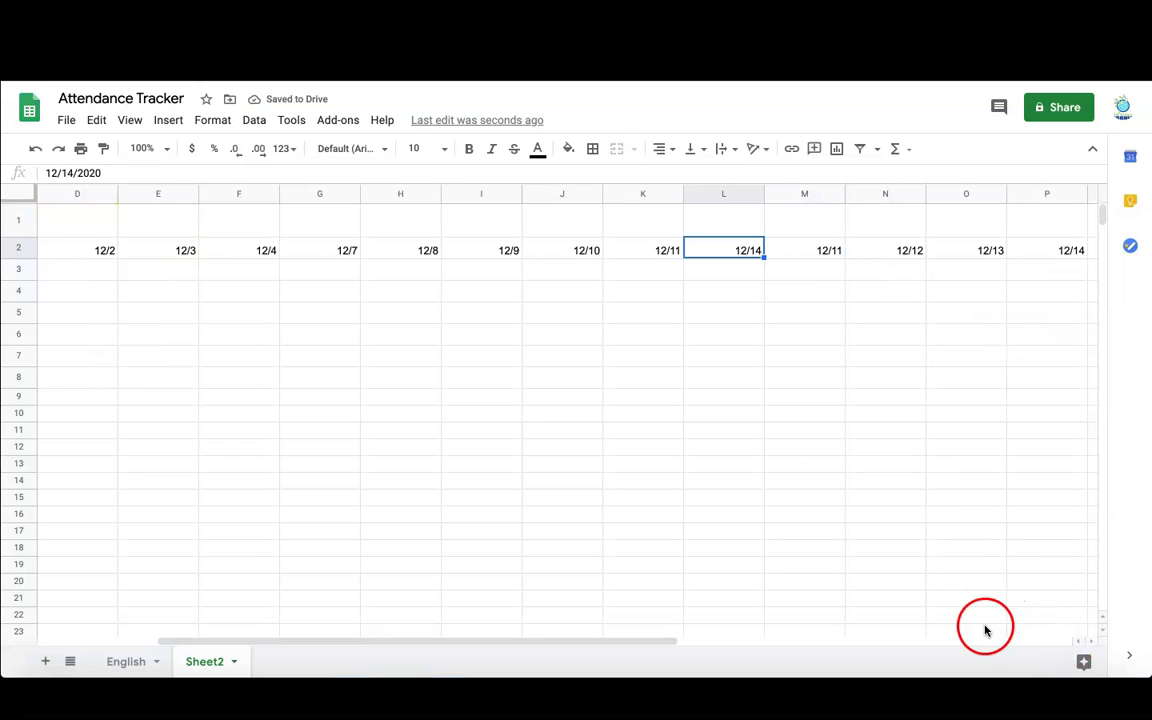
- Correct M2 through P2 to December 15, 16, 17 and 18
double_click(796, 251)
click(786, 347)
double_click(879, 249)
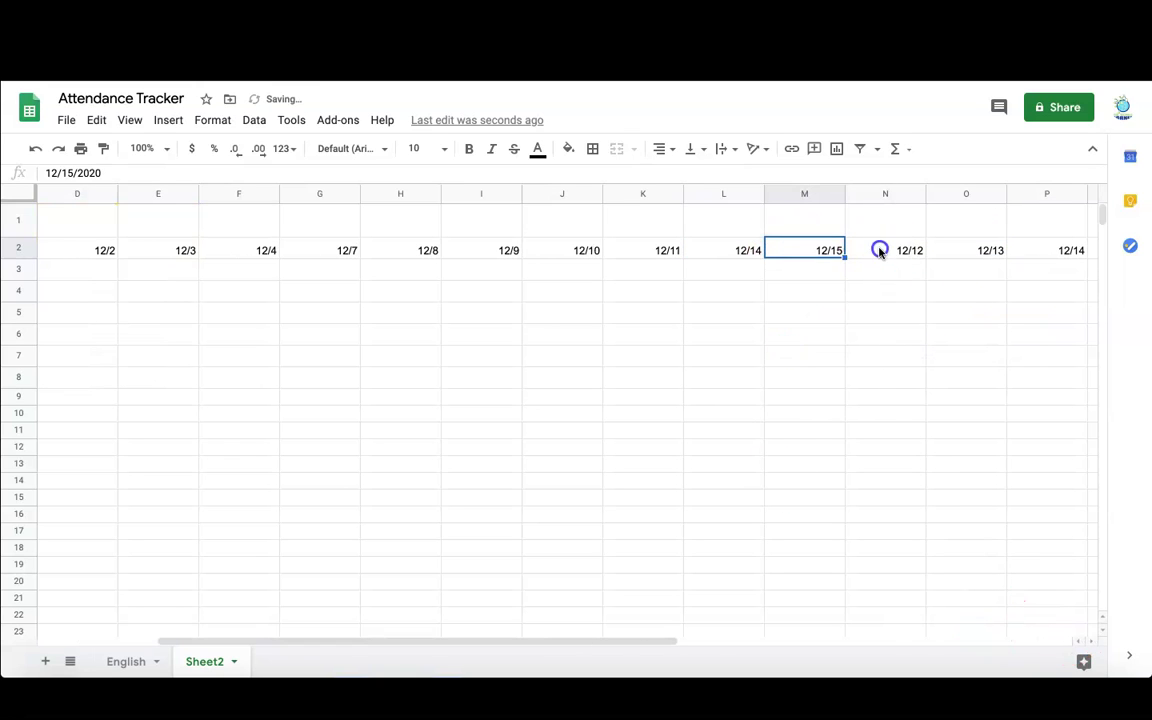
click(888, 347)
double_click(972, 250)
click(984, 347)
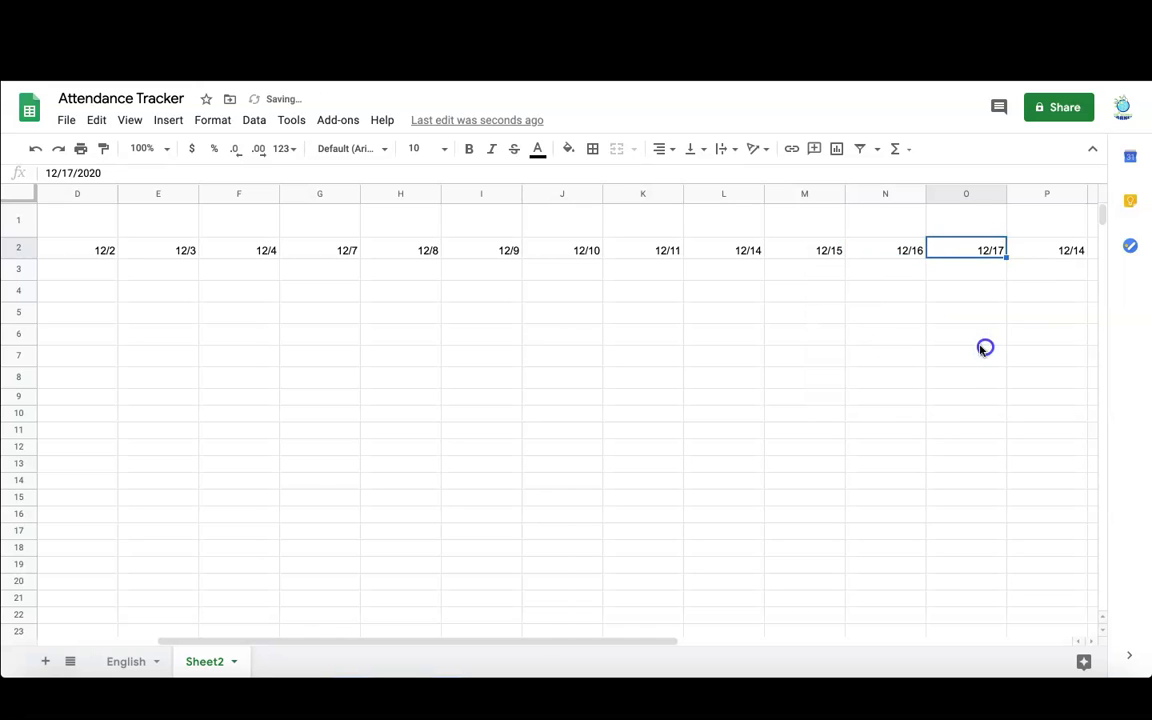
click(1034, 256)
double_click(1034, 256)
click(1083, 348)
- Clear the extra dates after 12/18 in row 2
drag(587, 632, 992, 638)
drag(300, 250, 1070, 253)
key(Delete)
- Narrow date columns C through P together, then select the A2:P8 grid
drag(686, 641, 152, 636)
drag(238, 193, 840, 240)
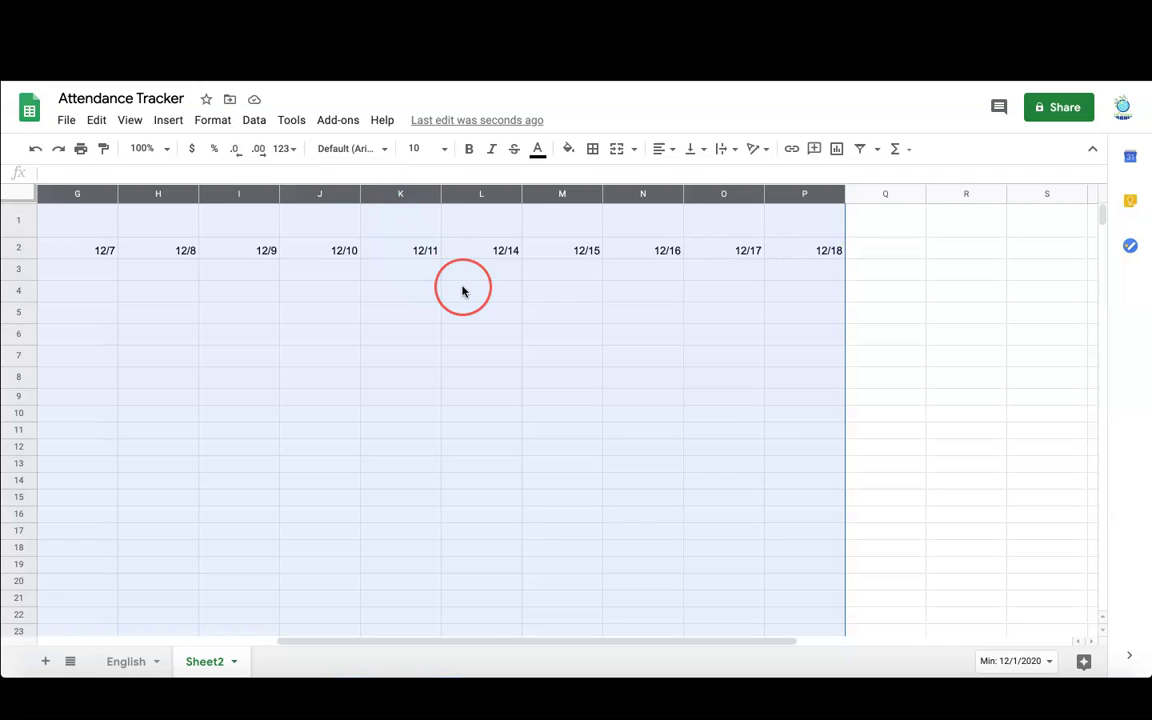
scroll(461, 291, left, 5)
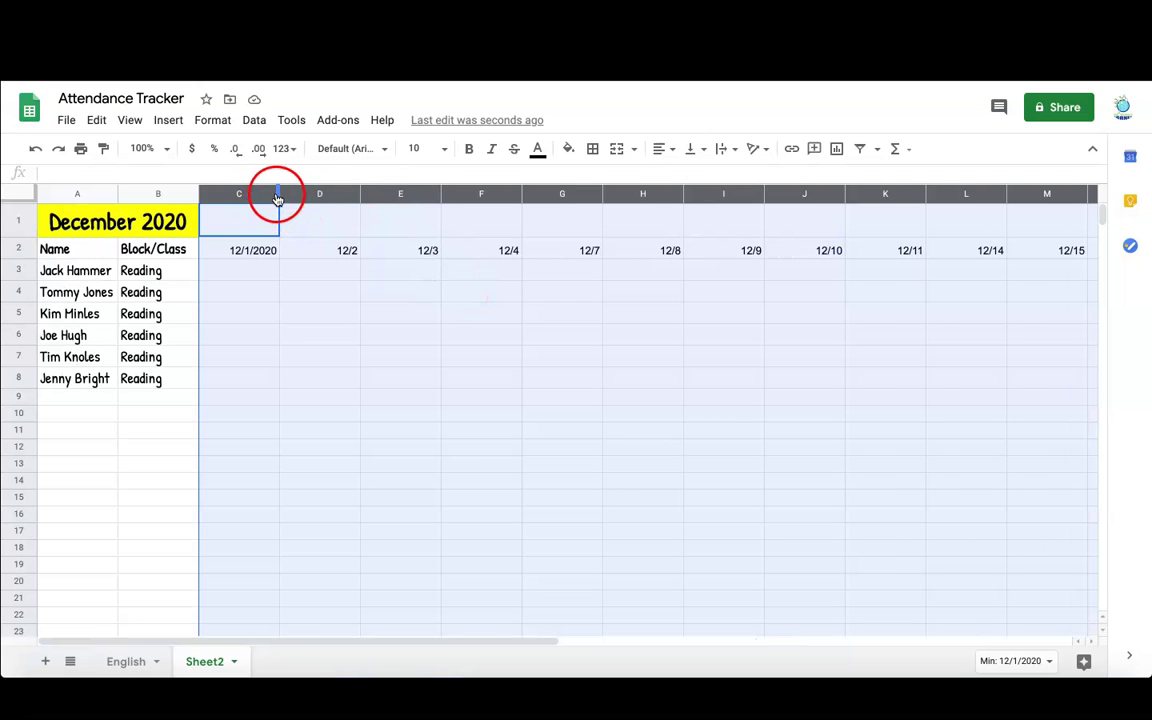
drag(279, 193, 238, 193)
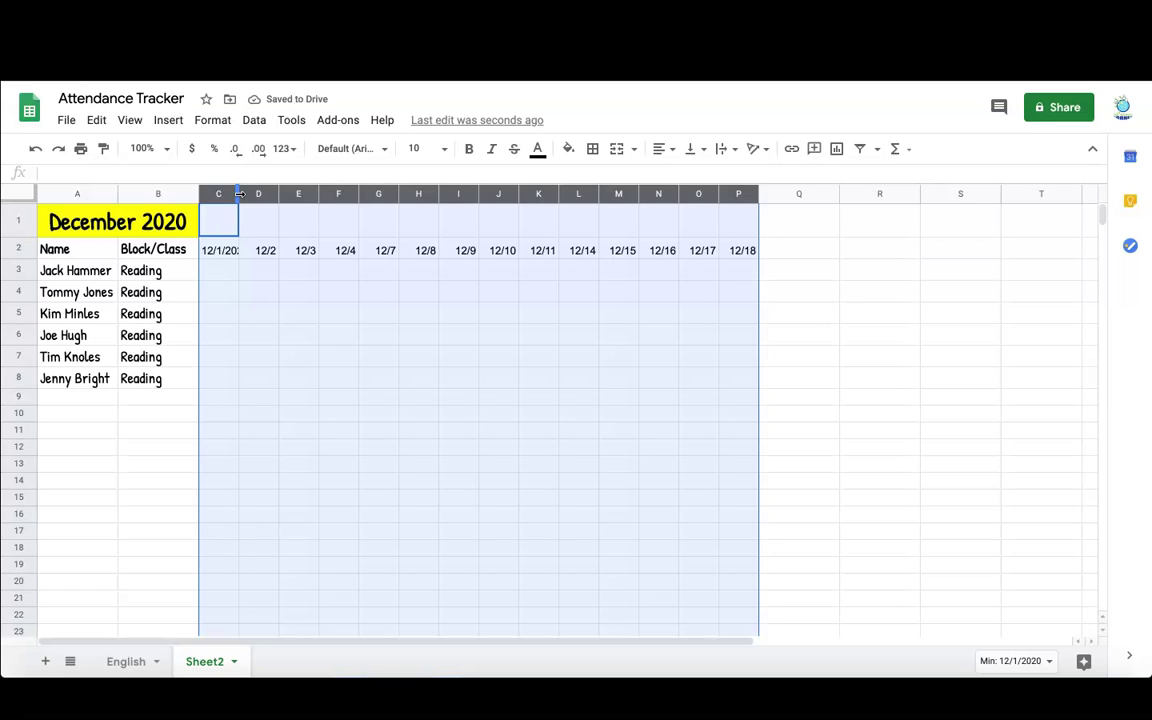
click(221, 251)
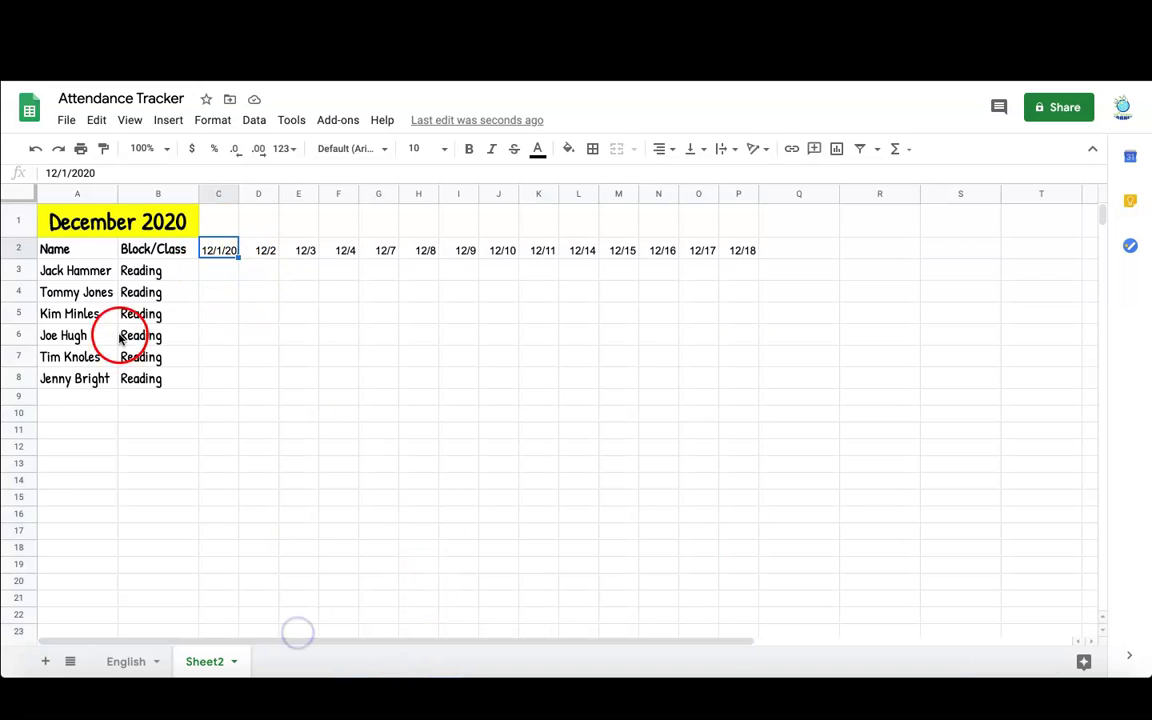
drag(45, 249, 735, 387)
- Put all borders on the grid and give C3 an A,P list-of-items dropdown
click(592, 150)
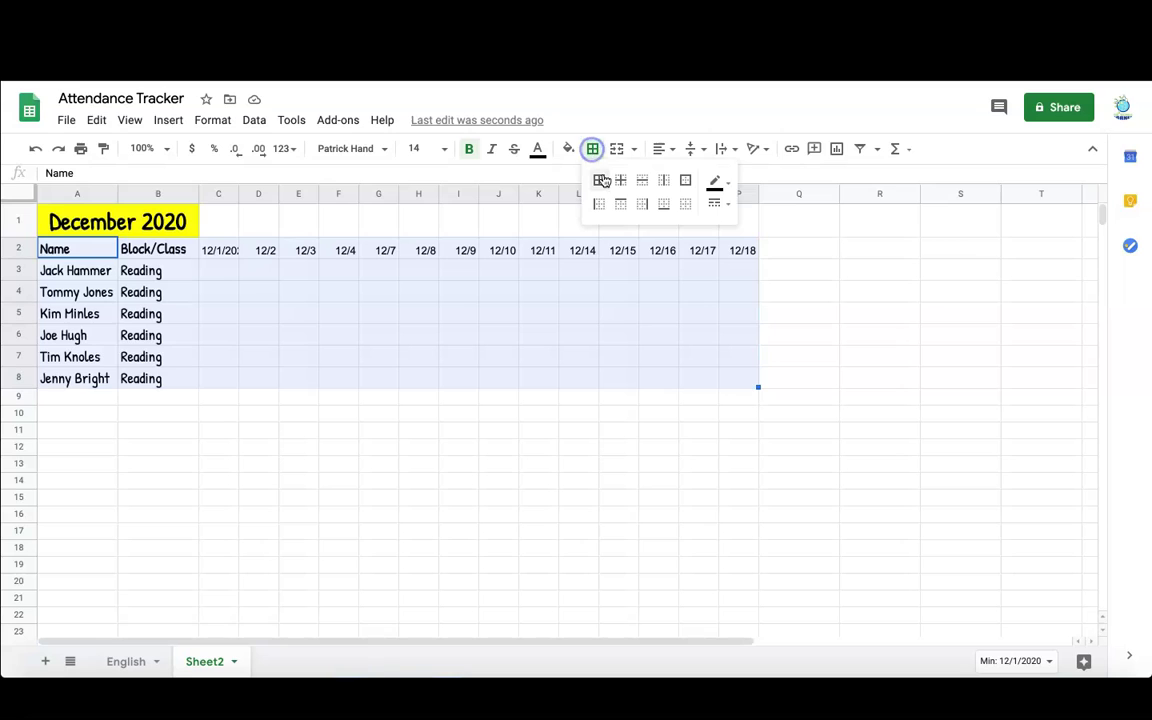
click(601, 182)
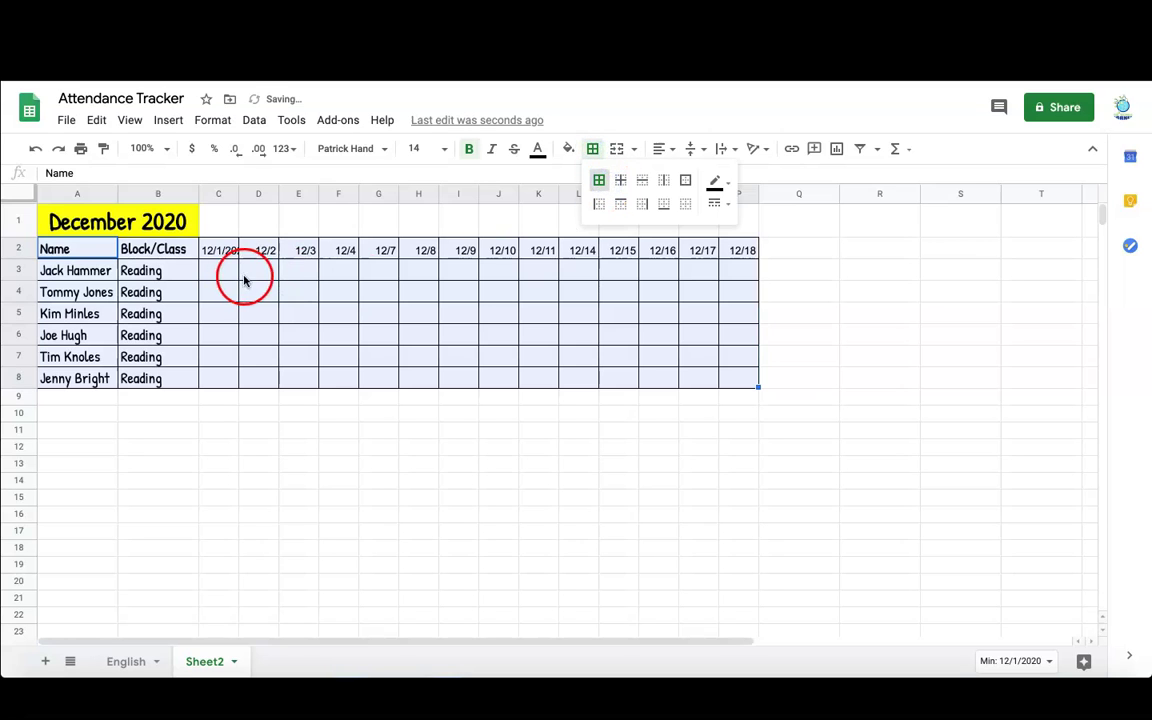
click(212, 276)
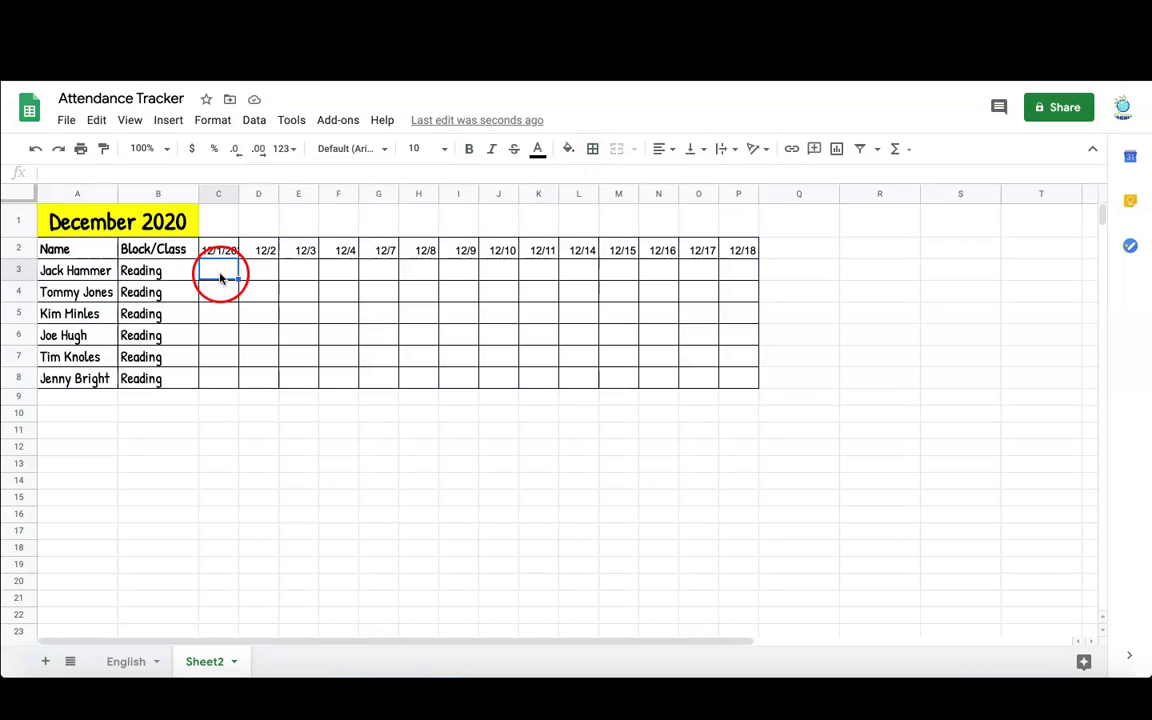
click(254, 120)
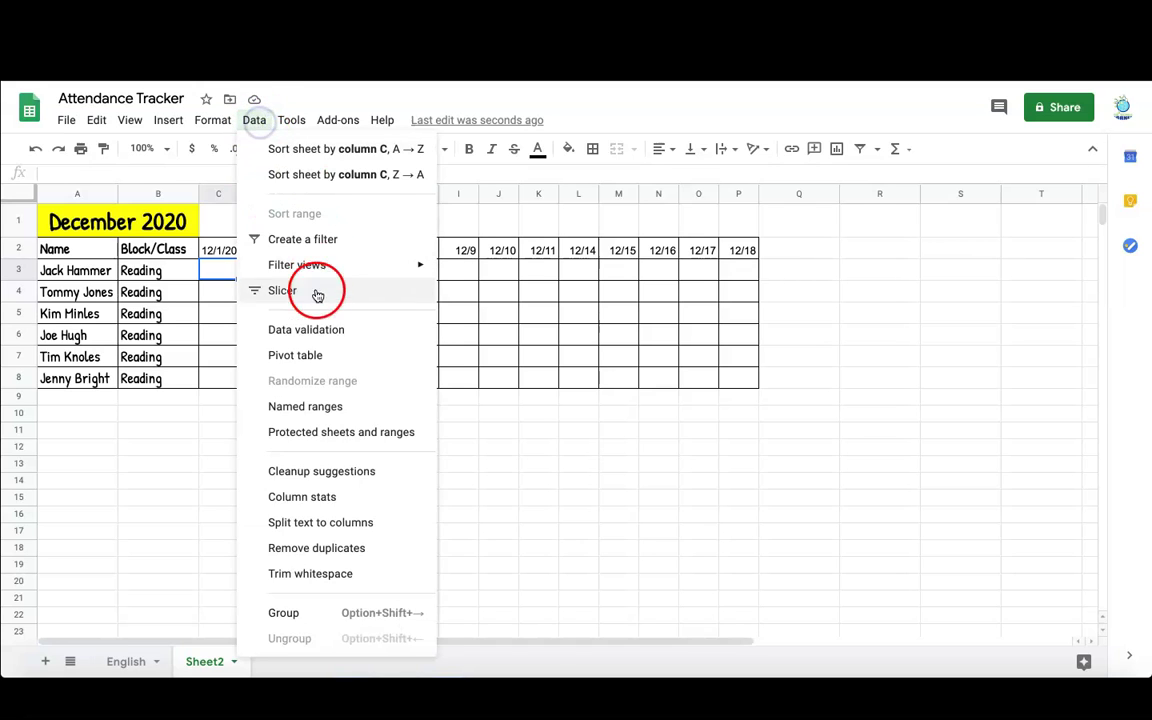
click(322, 329)
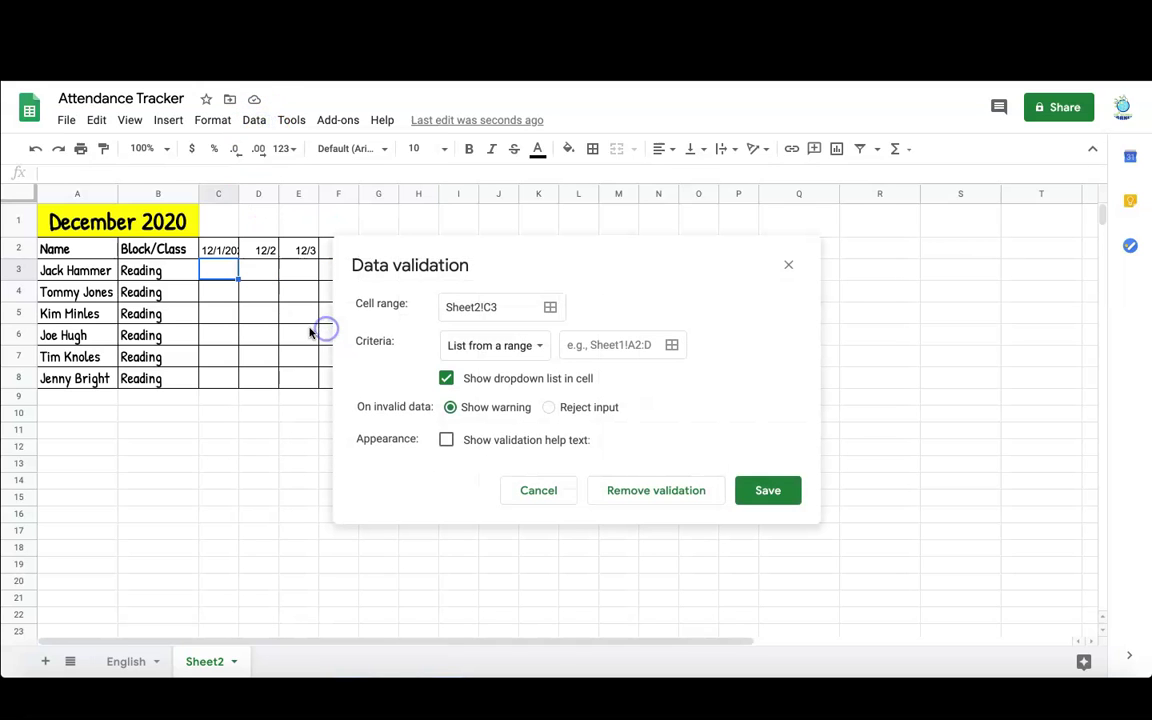
click(536, 346)
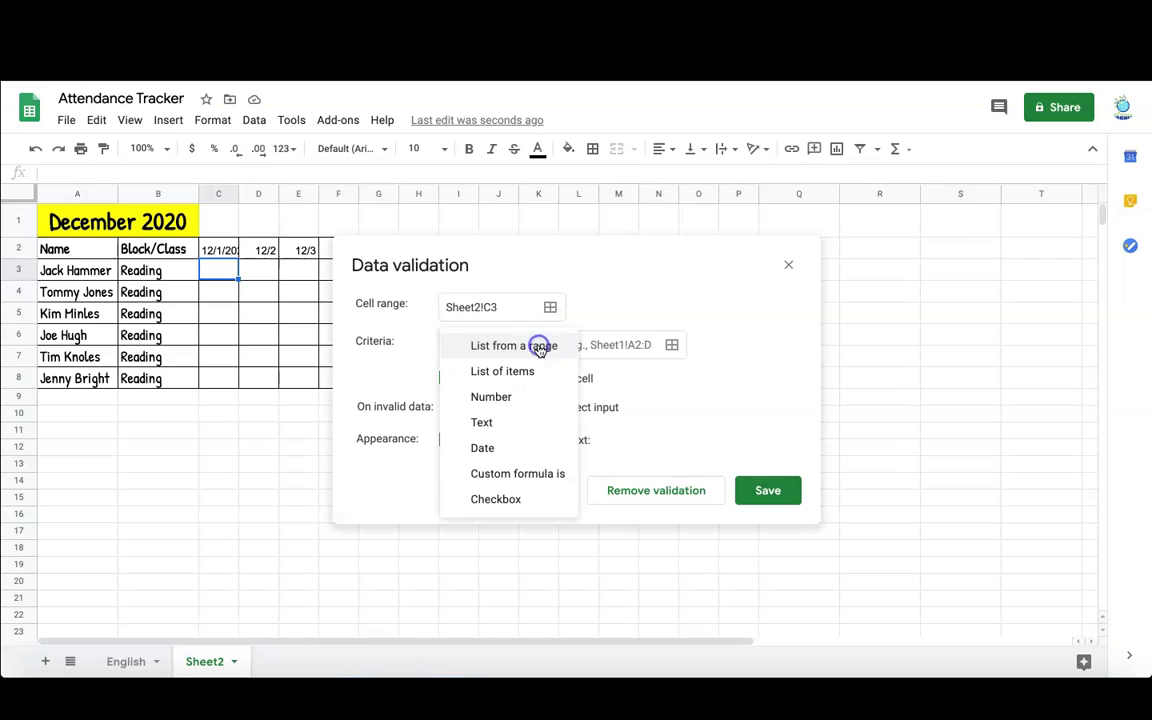
click(535, 372)
click(606, 345)
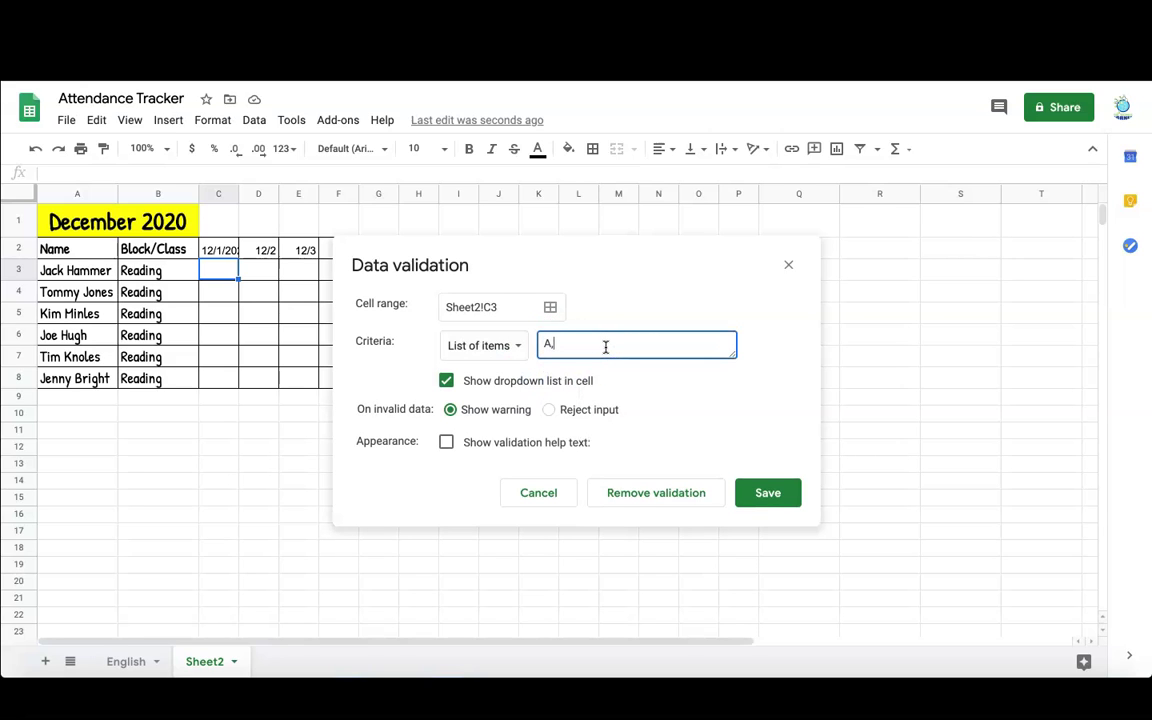
click(752, 491)
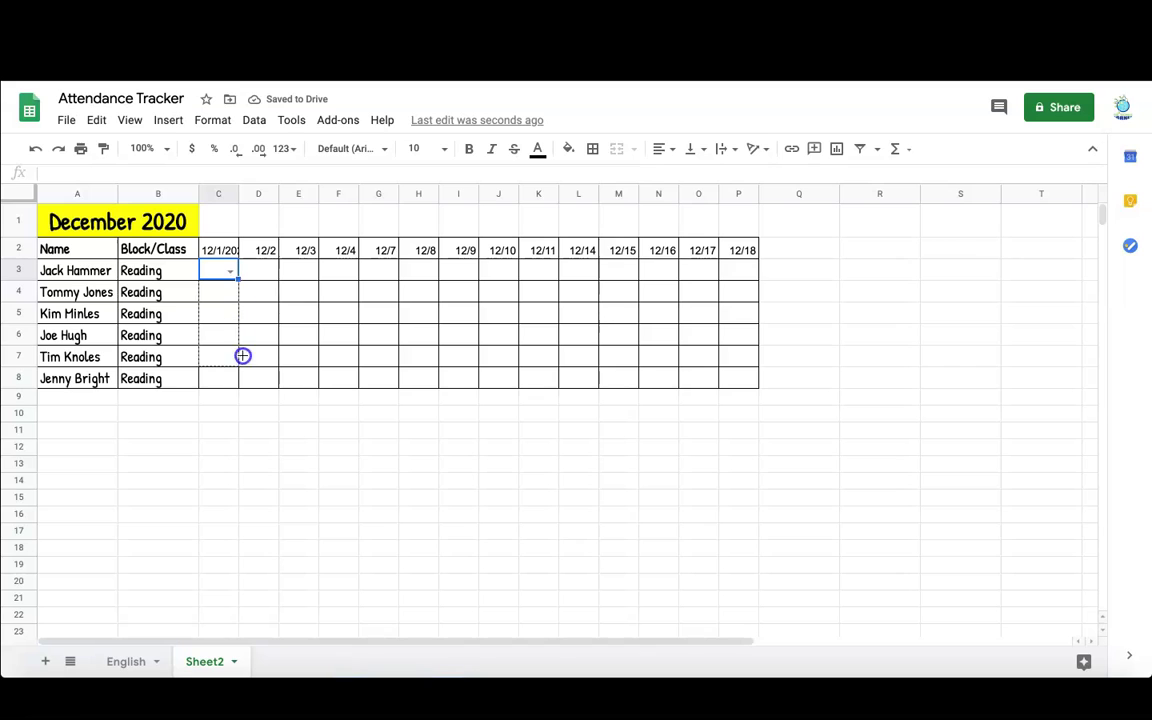
- Copy the C3 dropdown across all attendance cells C3:P8
drag(241, 376, 236, 378)
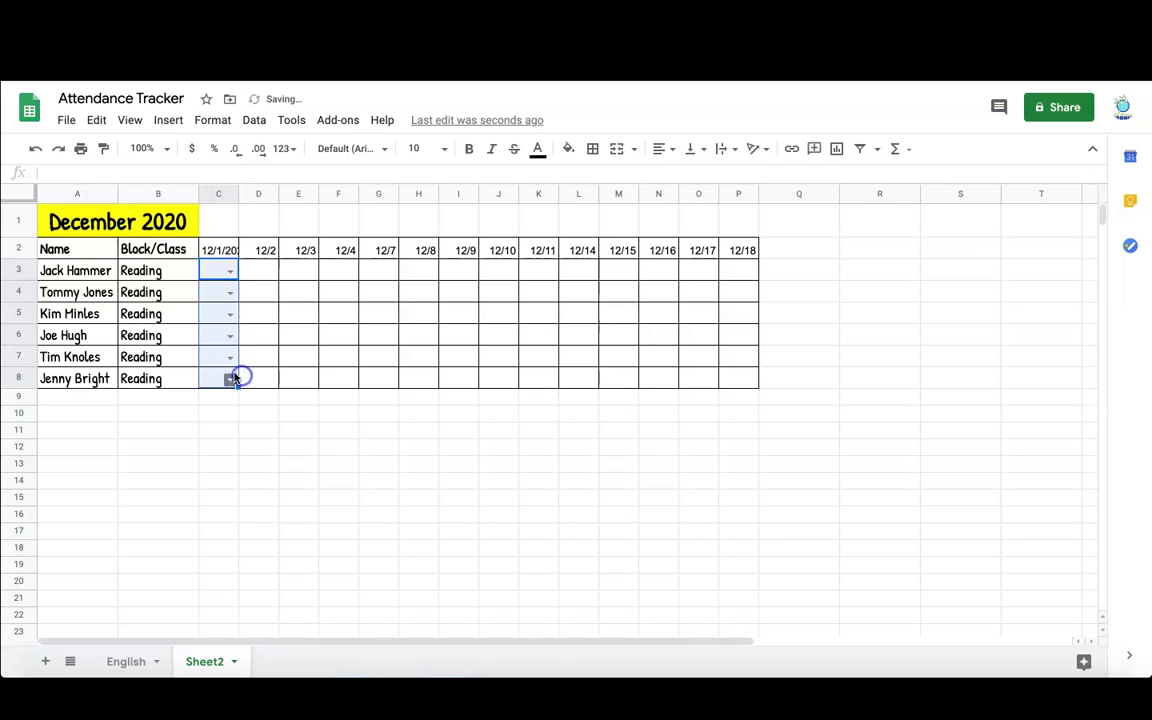
click(215, 275)
drag(238, 276, 559, 293)
drag(739, 283, 753, 378)
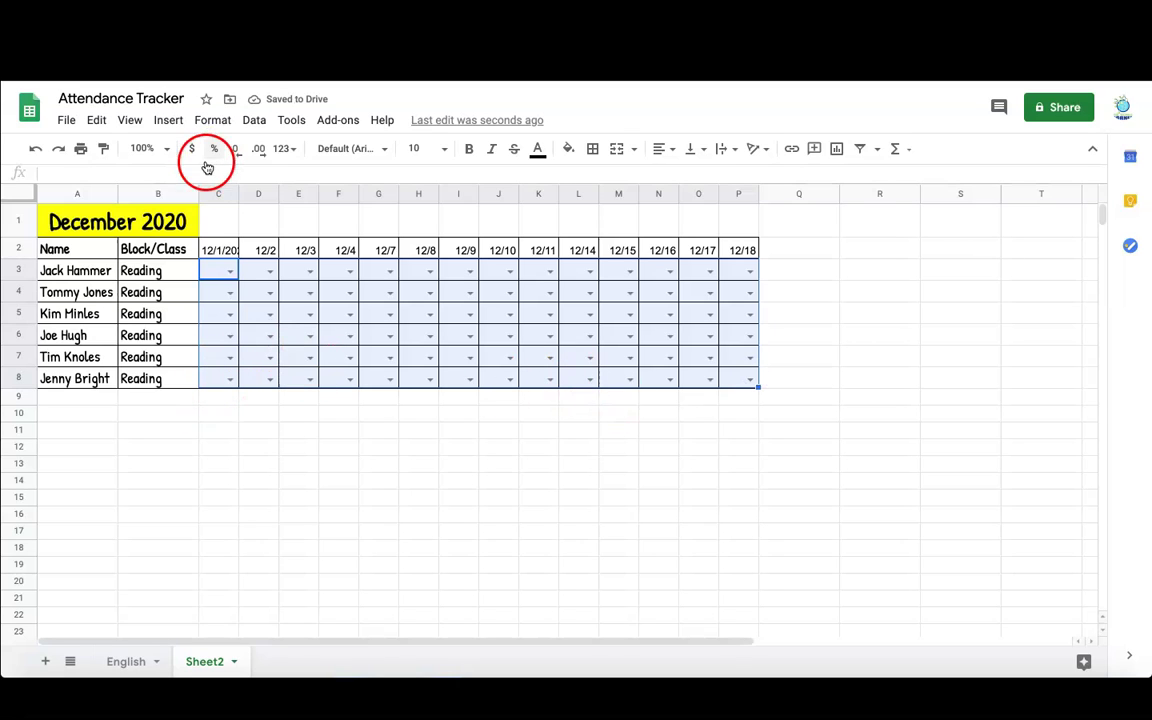
click(210, 120)
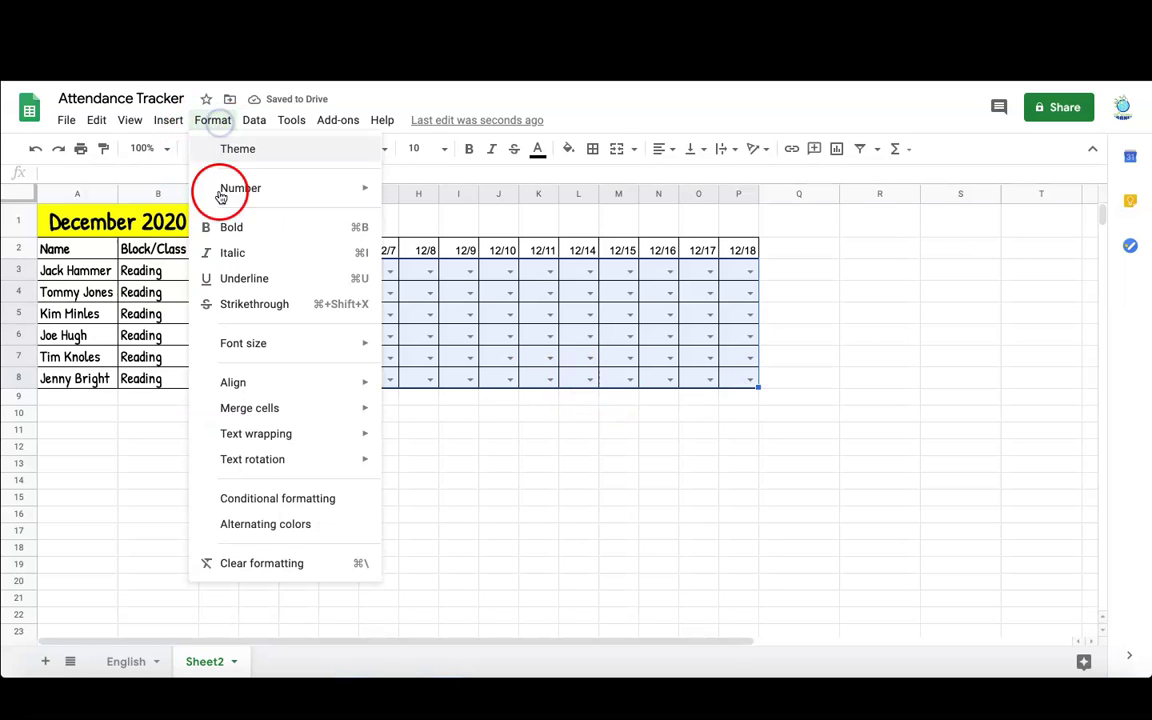
- Add a 'Text is exactly' A rule with a light red fill for C3:P8
click(274, 499)
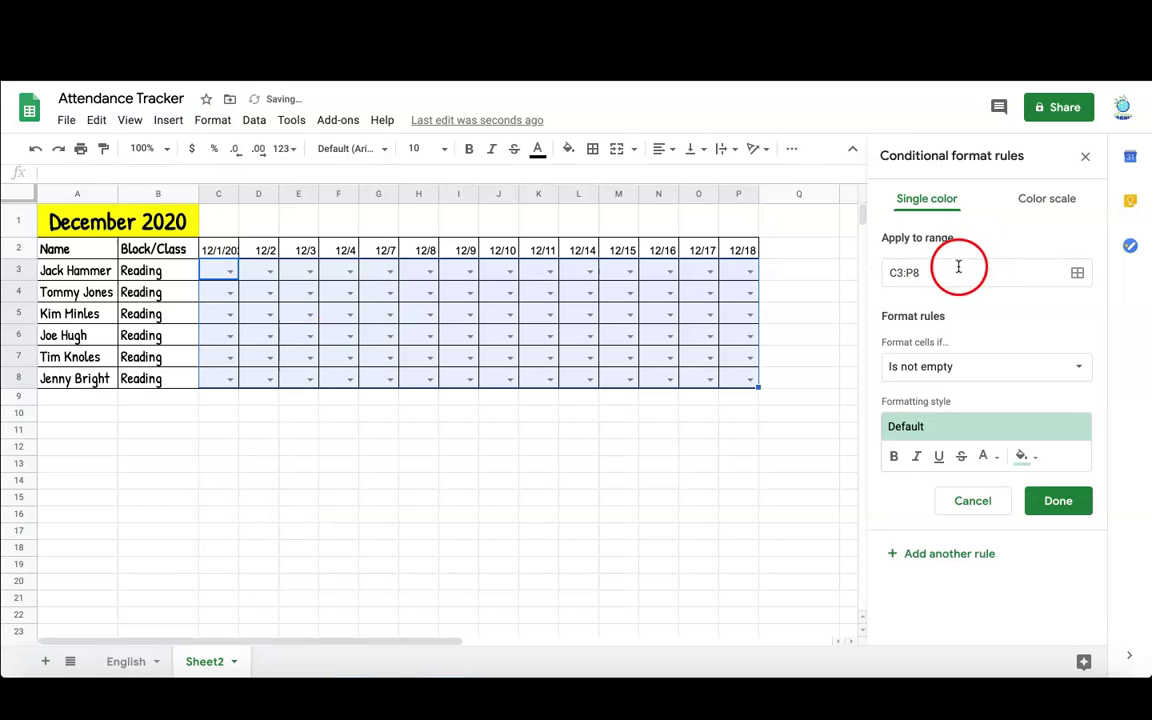
click(940, 366)
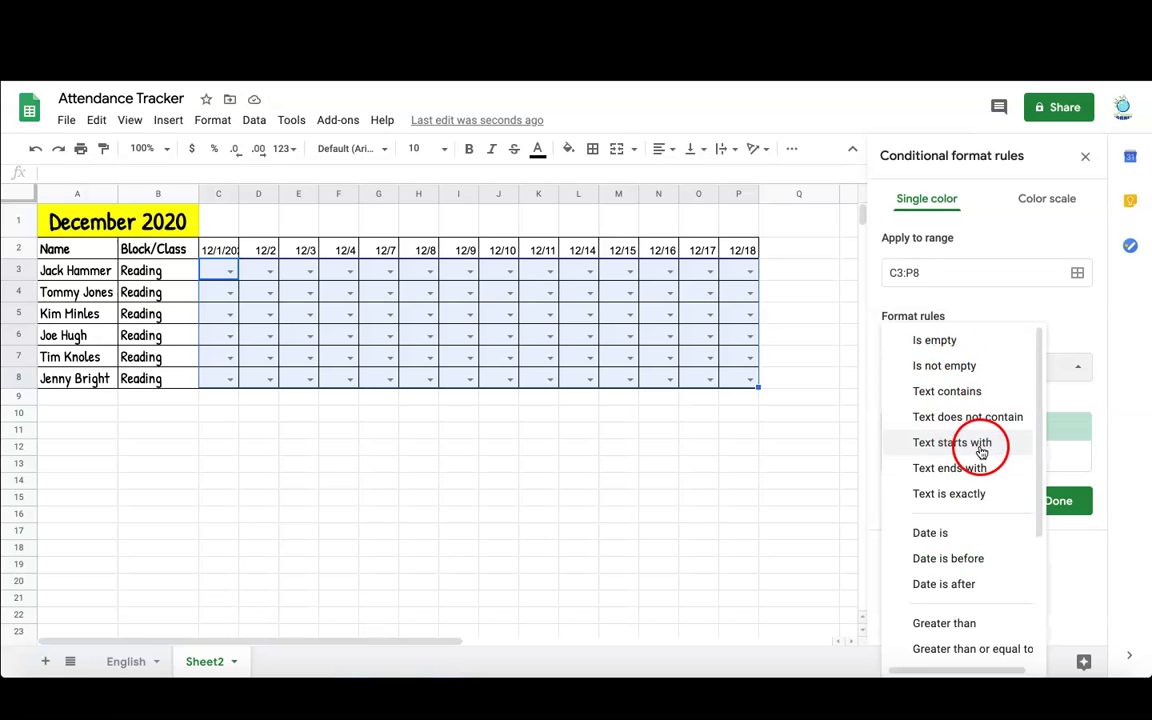
click(977, 497)
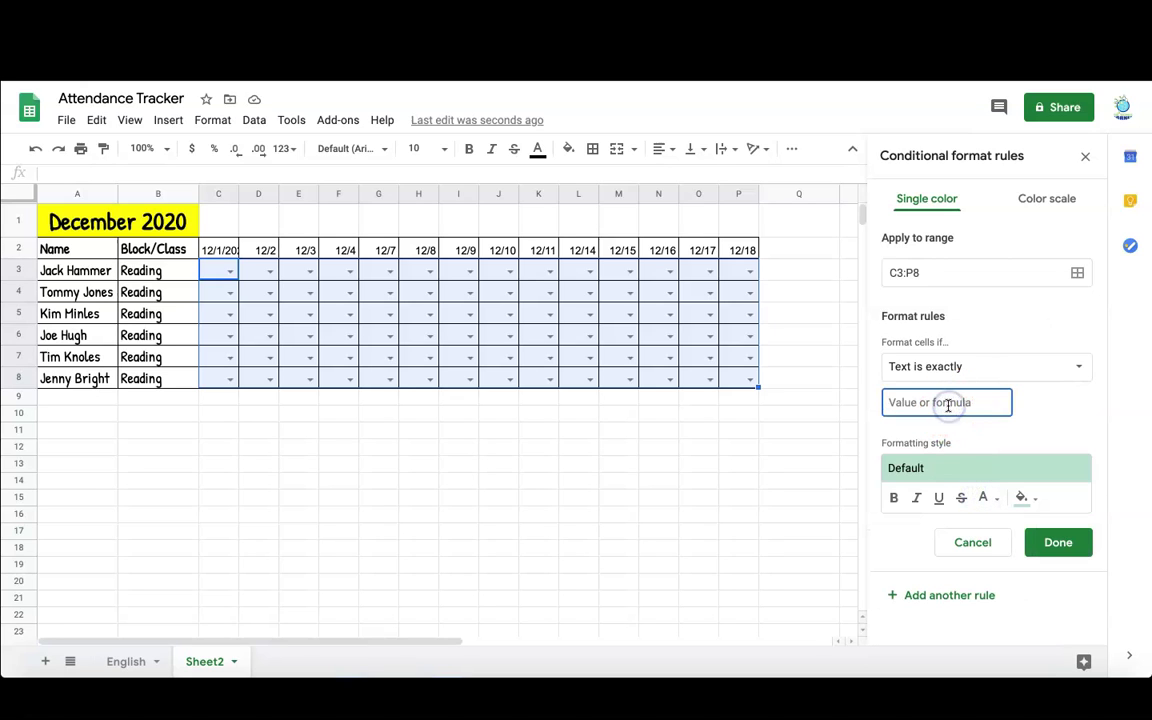
text(A)
click(1024, 498)
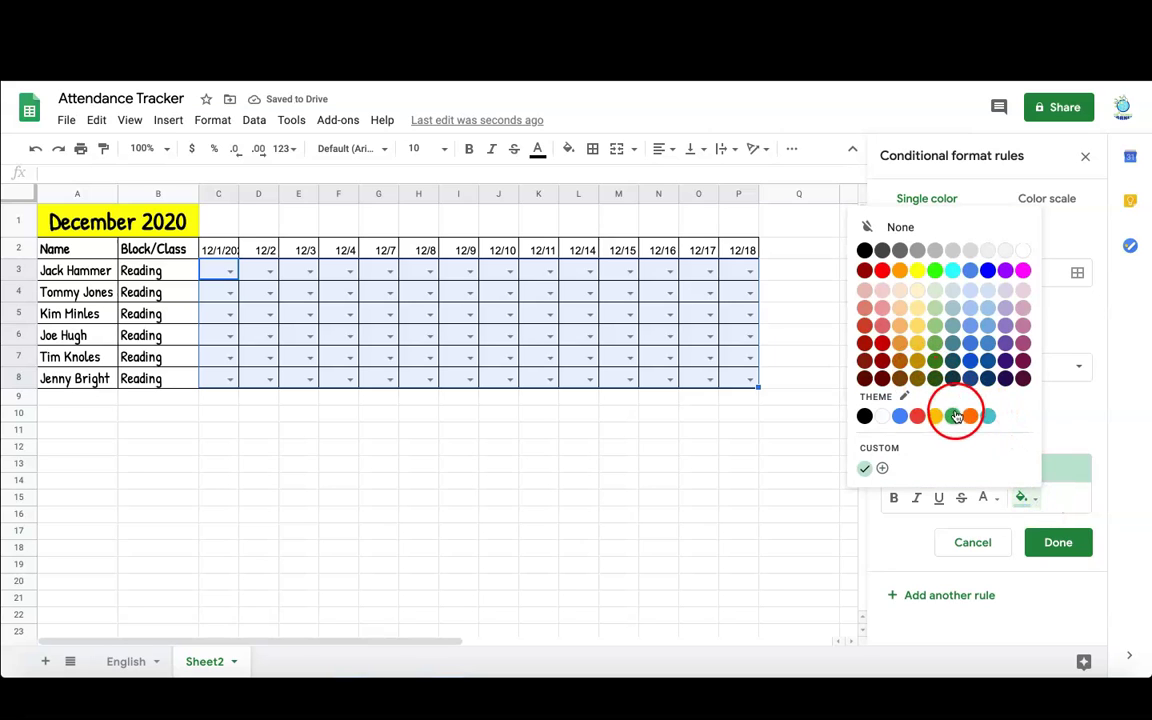
click(868, 315)
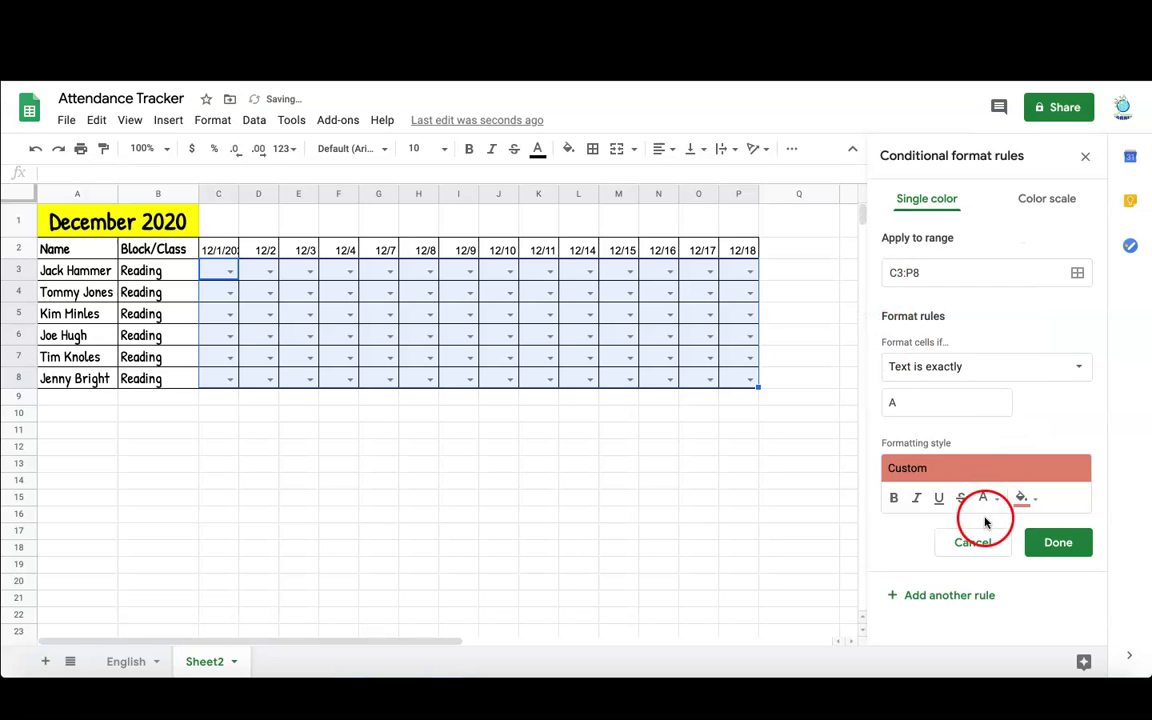
click(1064, 545)
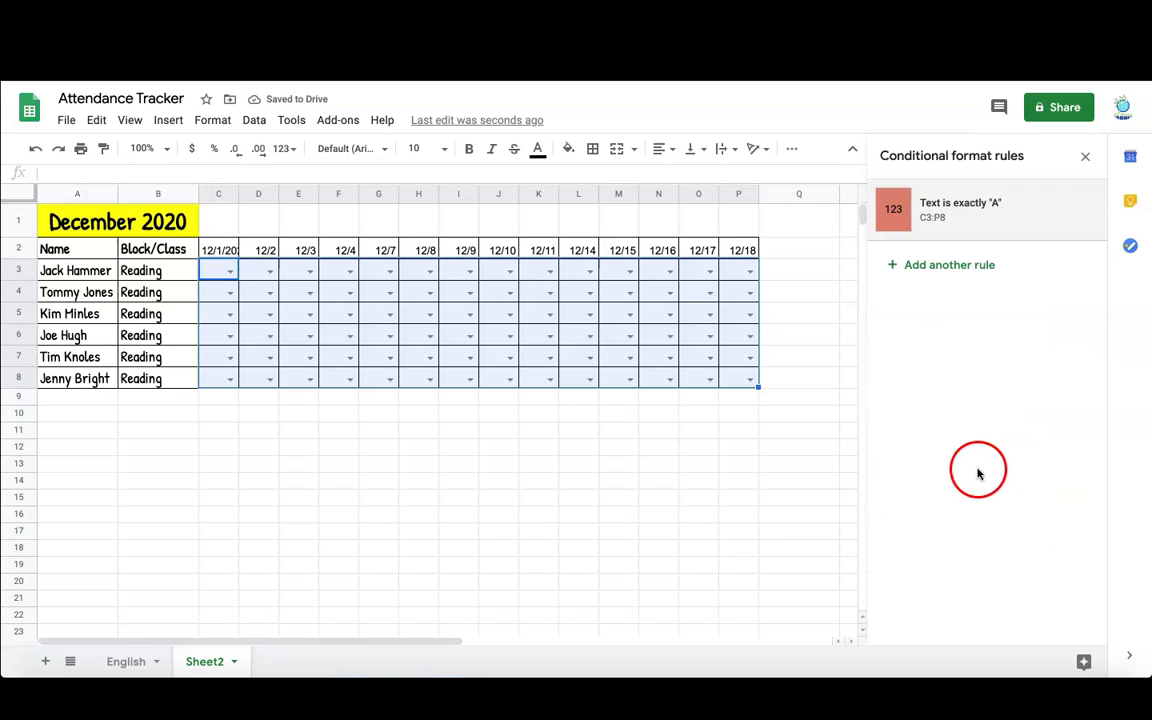
- Add a 'Text is exactly' P rule with a green fill for C3:P8
click(945, 266)
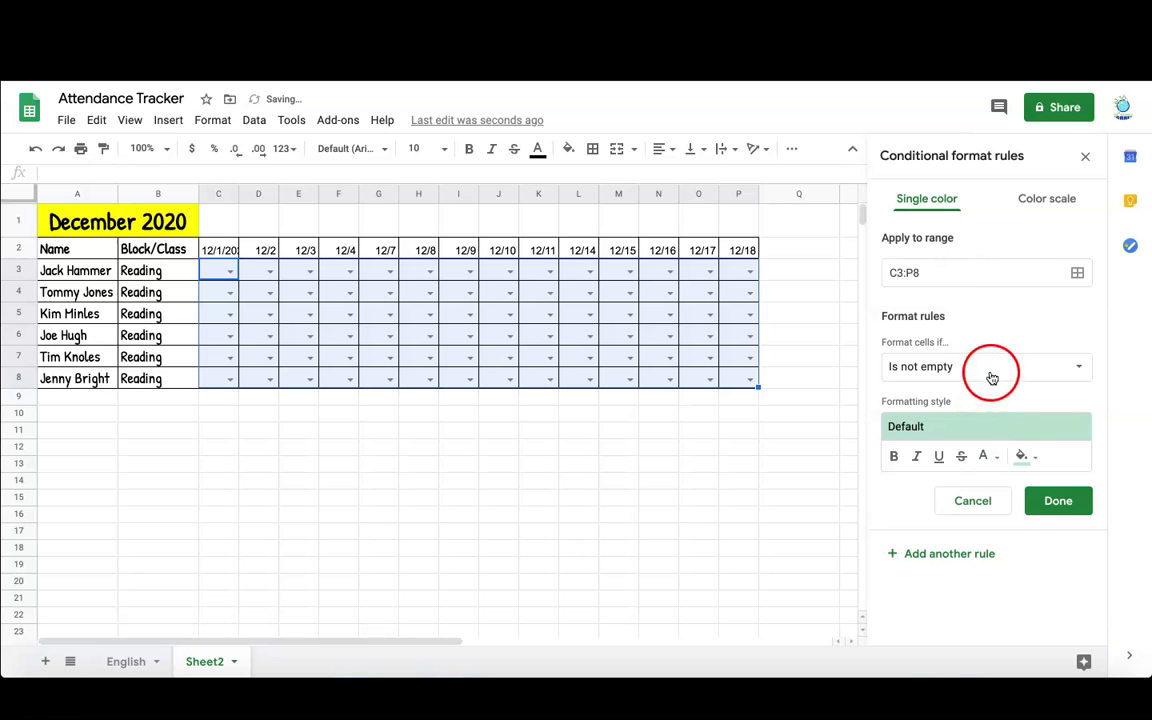
click(998, 368)
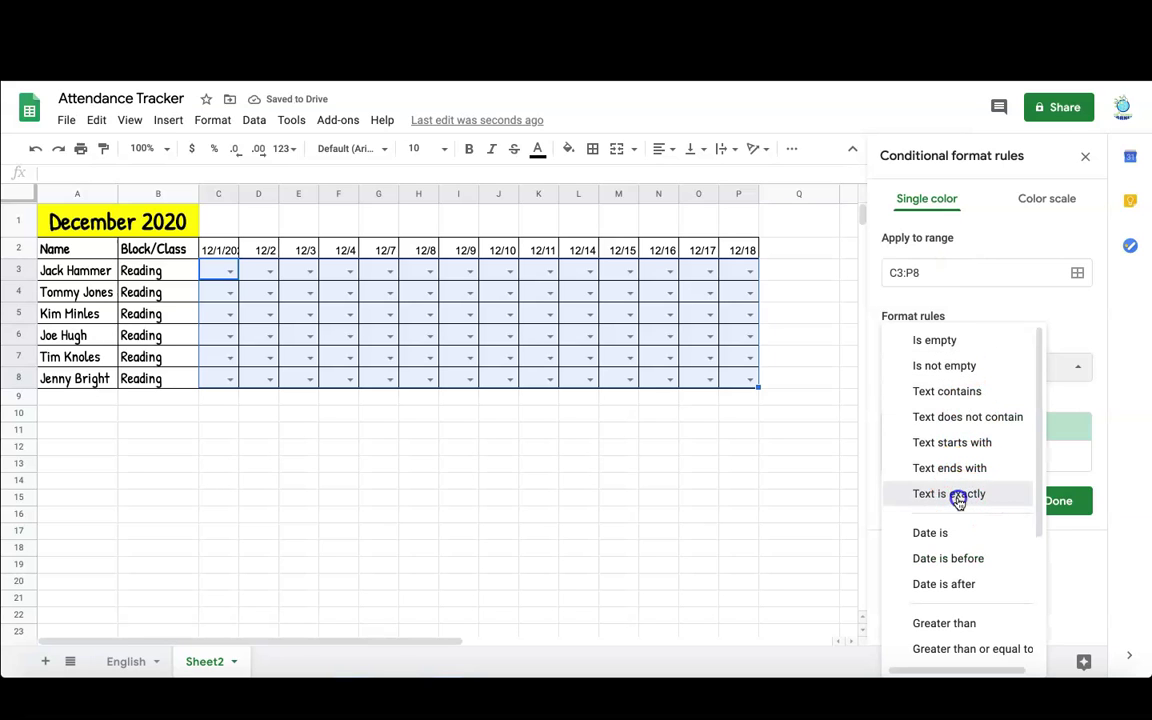
click(958, 500)
click(954, 402)
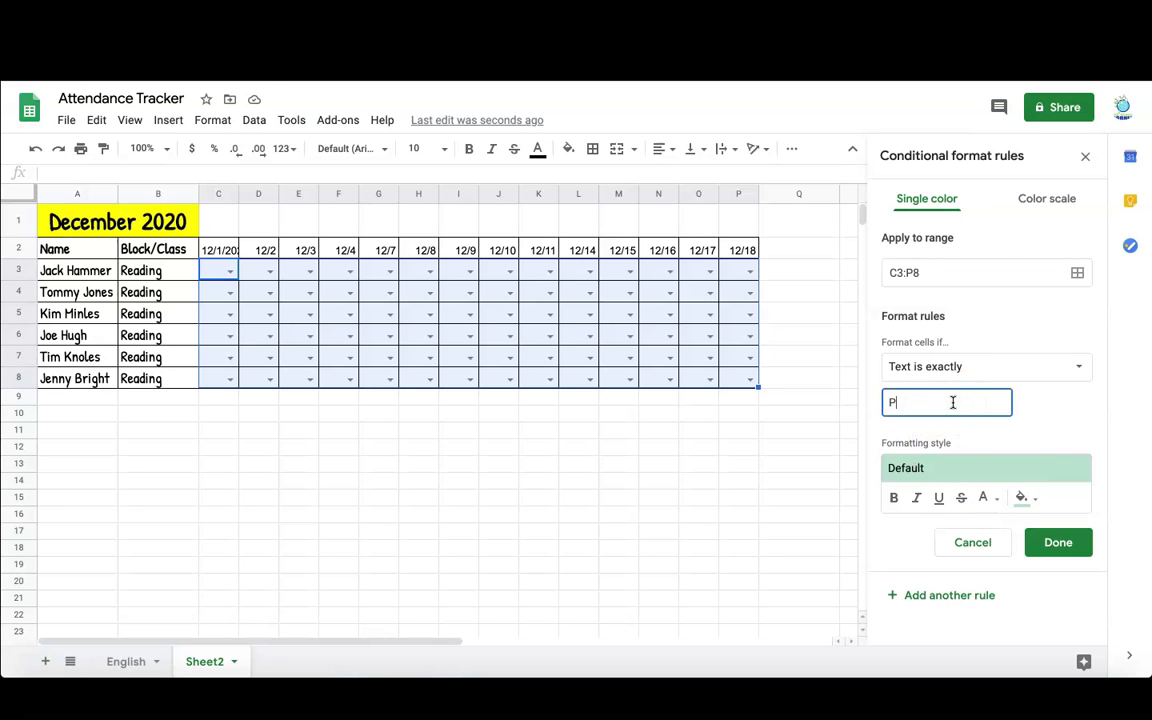
click(1028, 497)
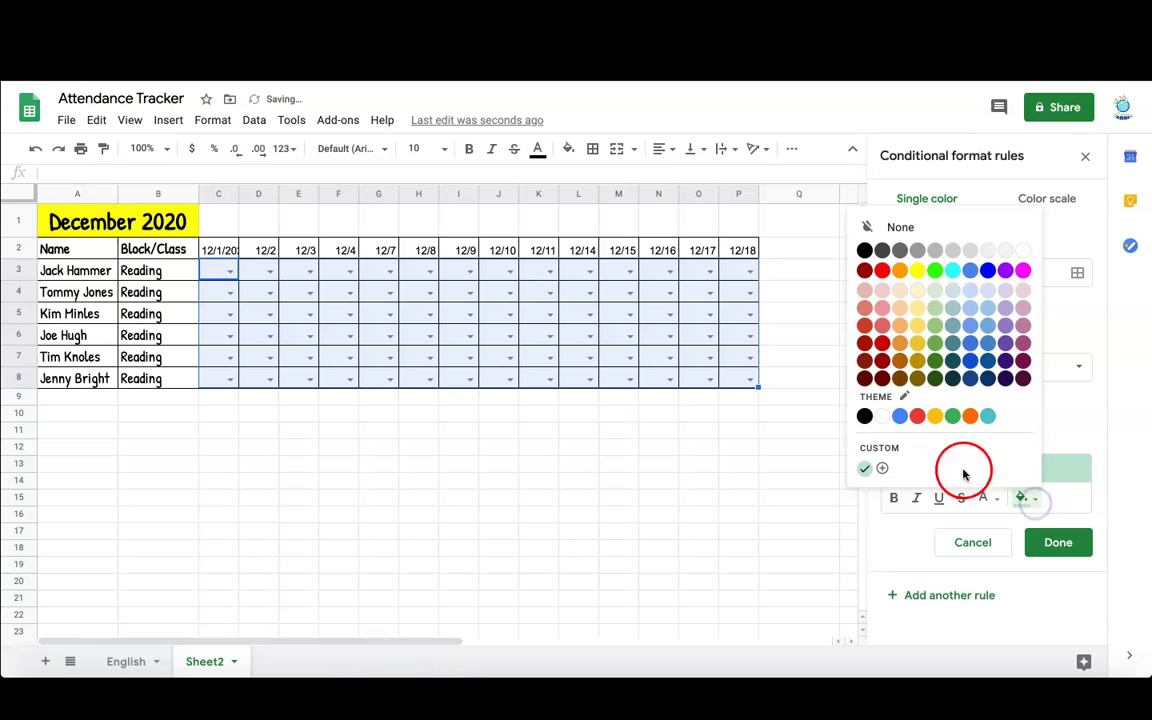
click(936, 325)
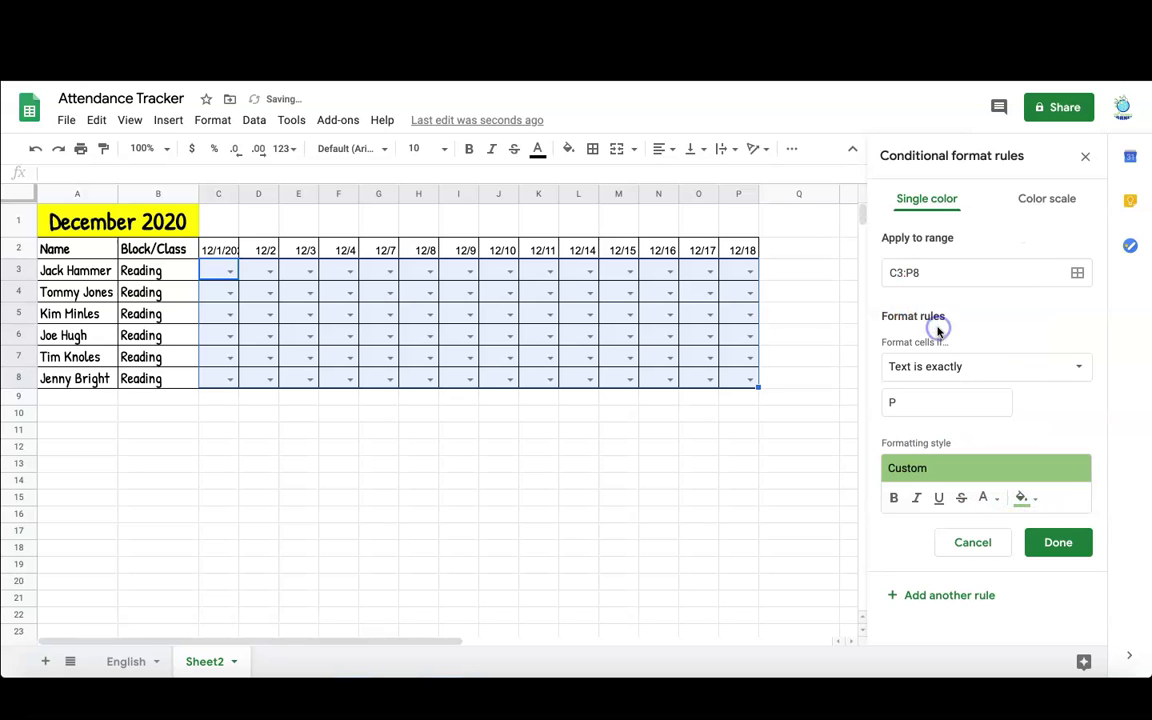
click(1066, 541)
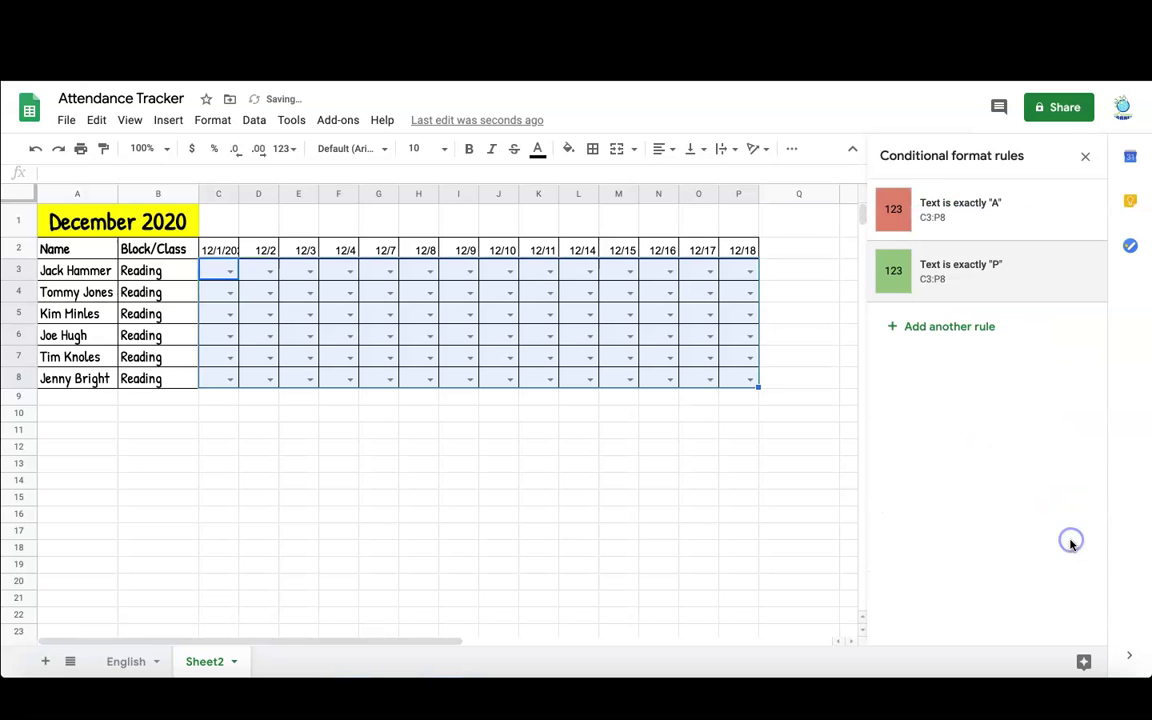
- Test the rules by marking C3 absent with A and F3 and D4 present with P
click(229, 270)
click(222, 291)
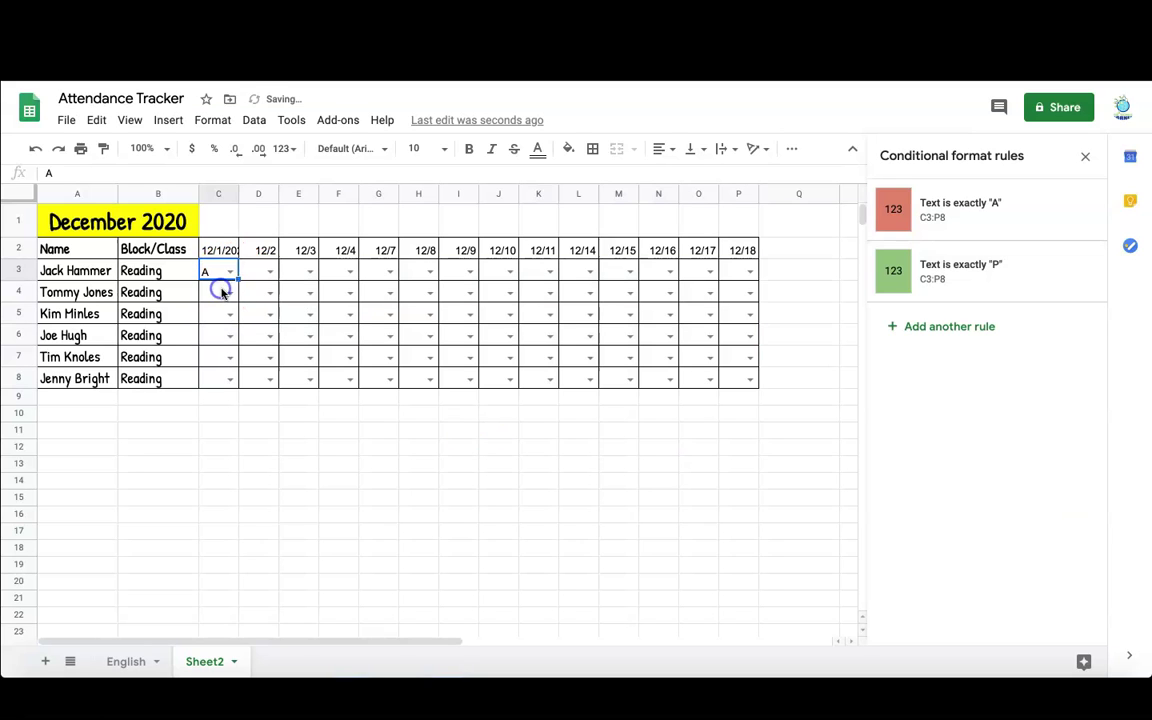
click(349, 272)
click(338, 311)
click(264, 292)
click(260, 334)
- Delete the green 'Text is exactly P' rule and clear the test marks from the cells
mouse_move(1028, 290)
click(1077, 273)
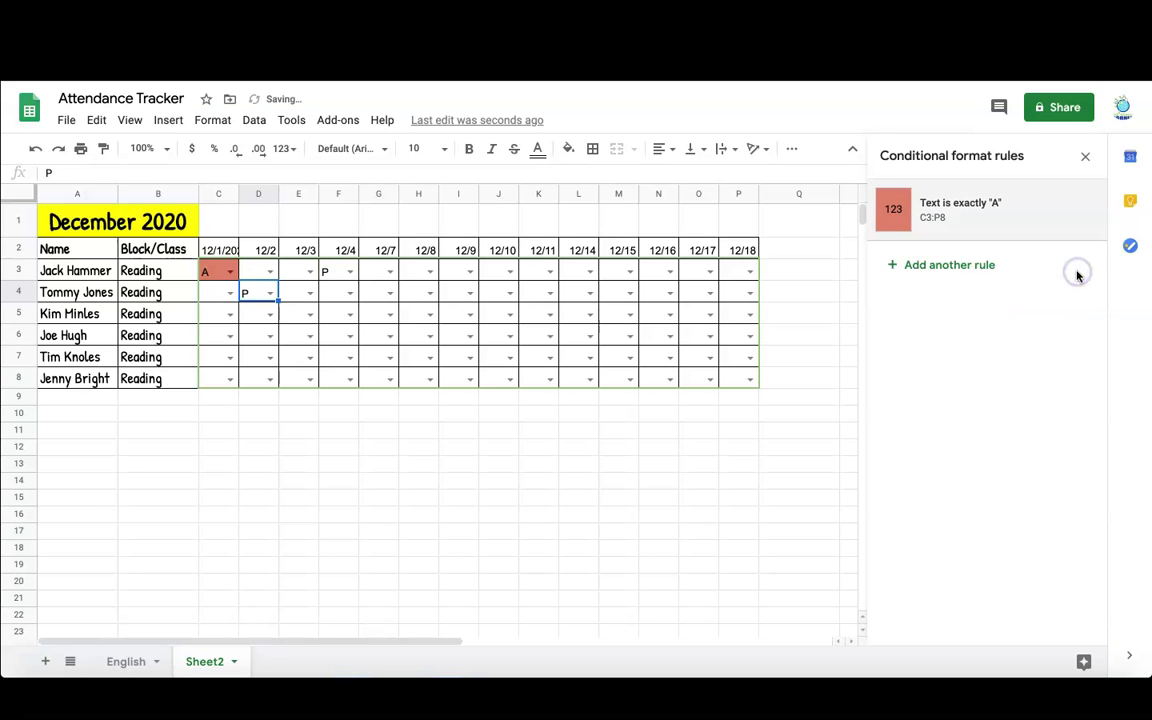
click(340, 273)
key(Delete)
click(250, 293)
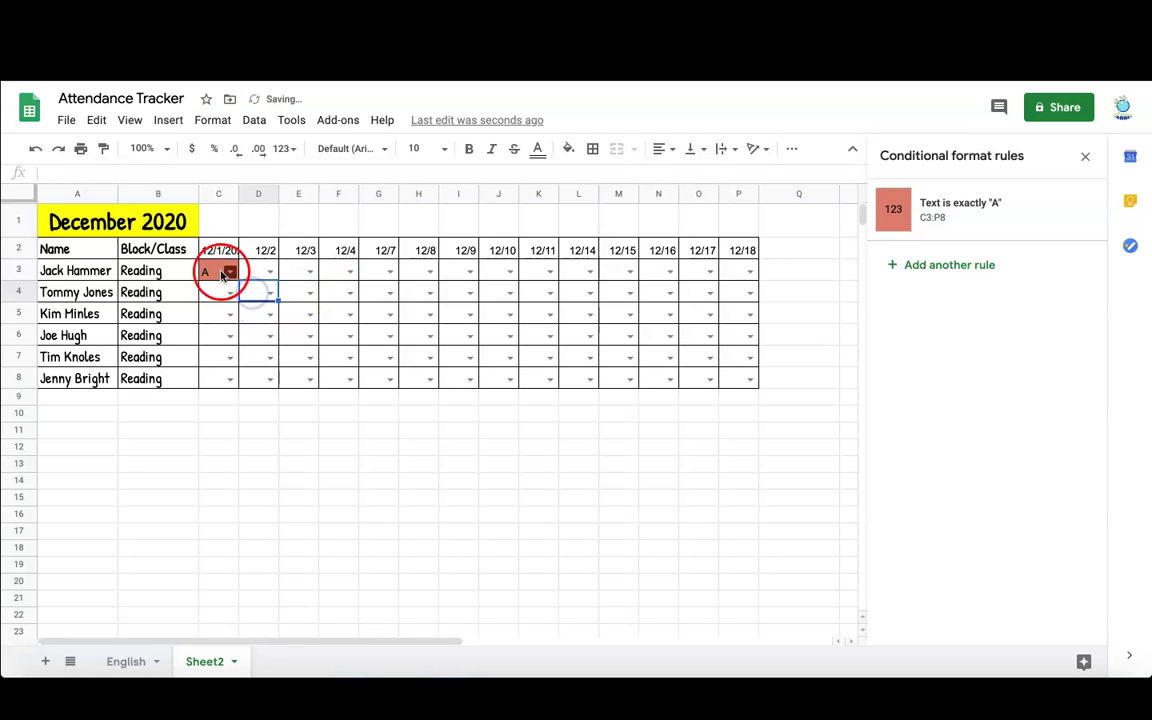
click(222, 276)
key(Delete)
- Reselect C3:P8 and start a new conditional formatting rule for it
click(214, 270)
drag(212, 272, 737, 376)
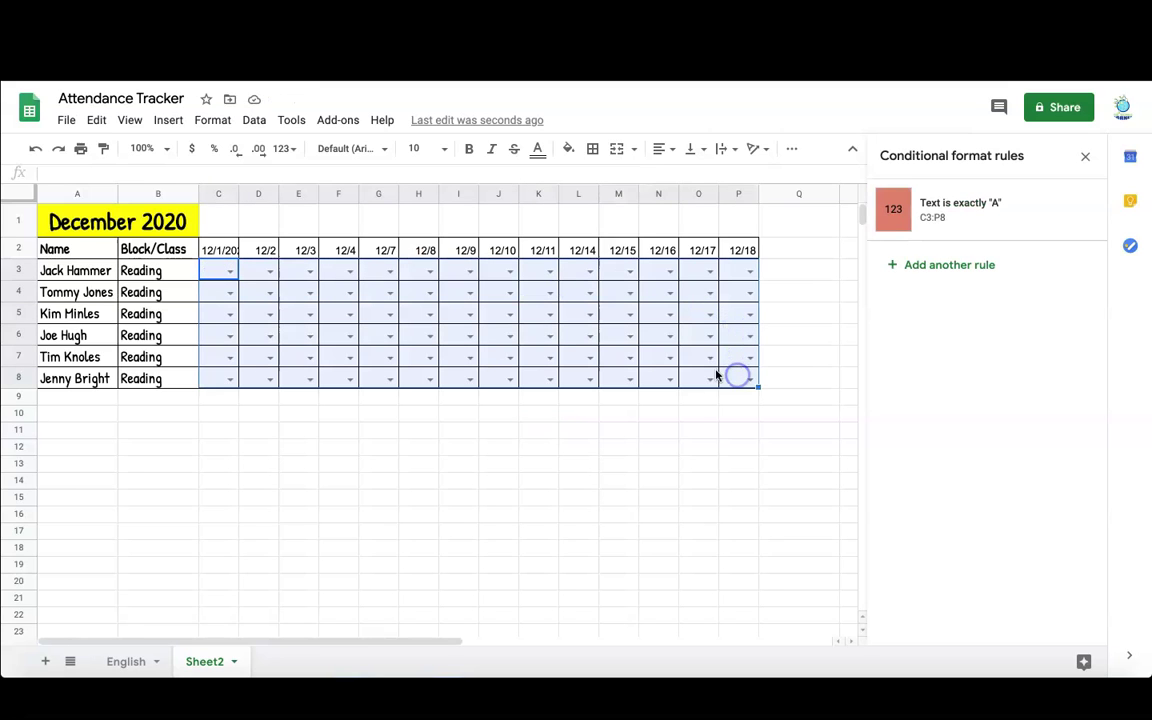
click(959, 272)
- Save an 'Is empty' rule that fills empty cells in C3:P8 green
click(972, 371)
click(946, 337)
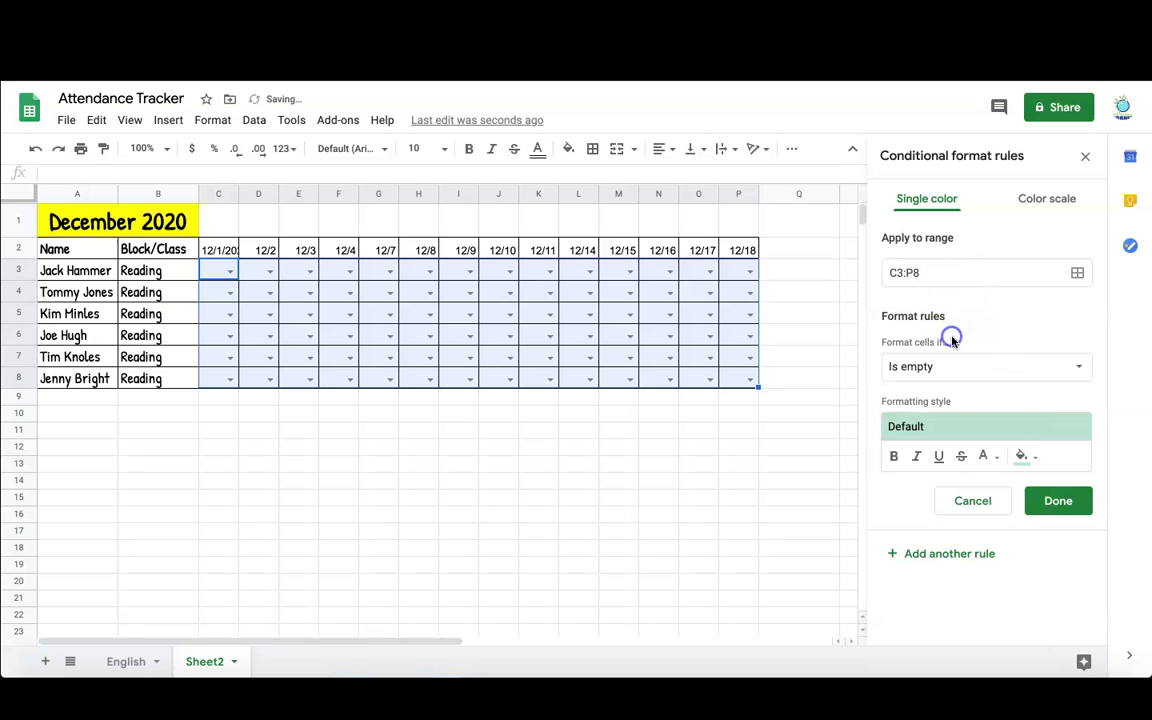
click(1030, 457)
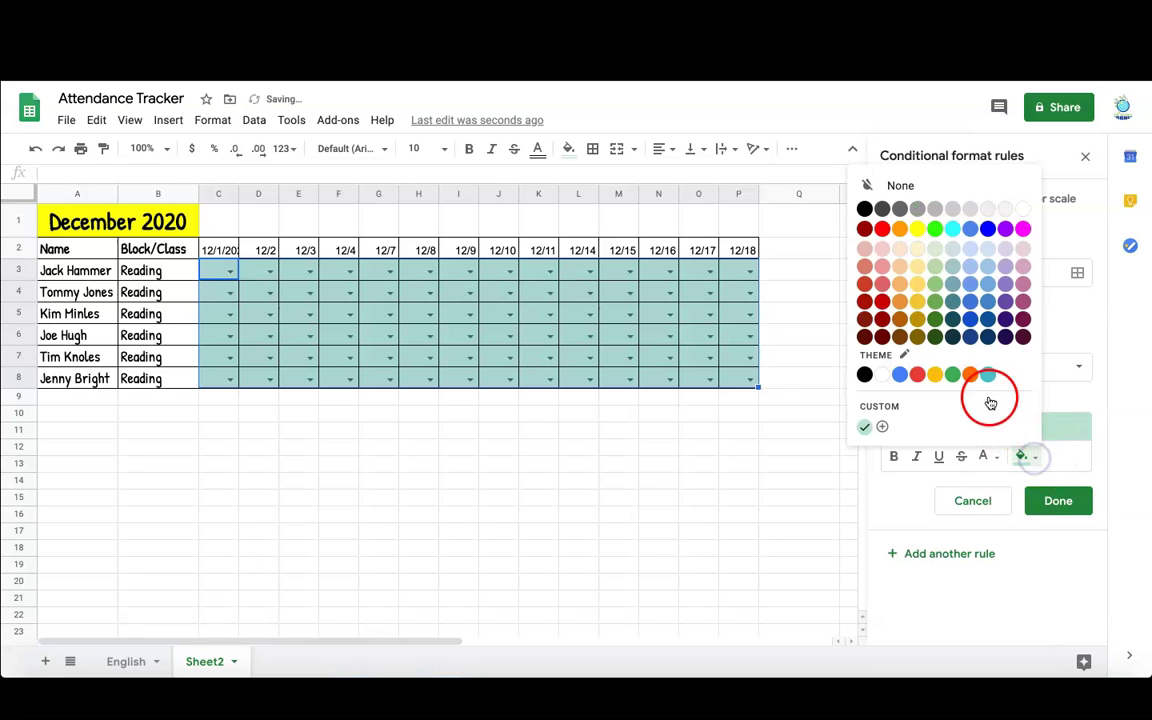
click(936, 289)
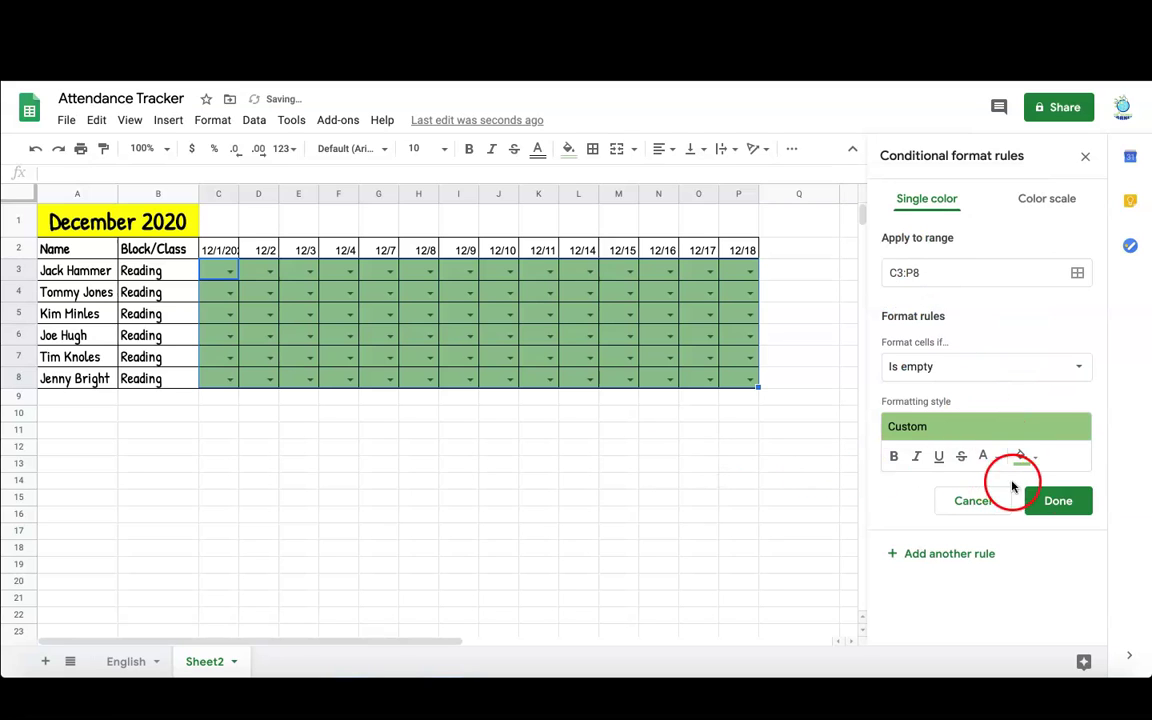
click(1076, 499)
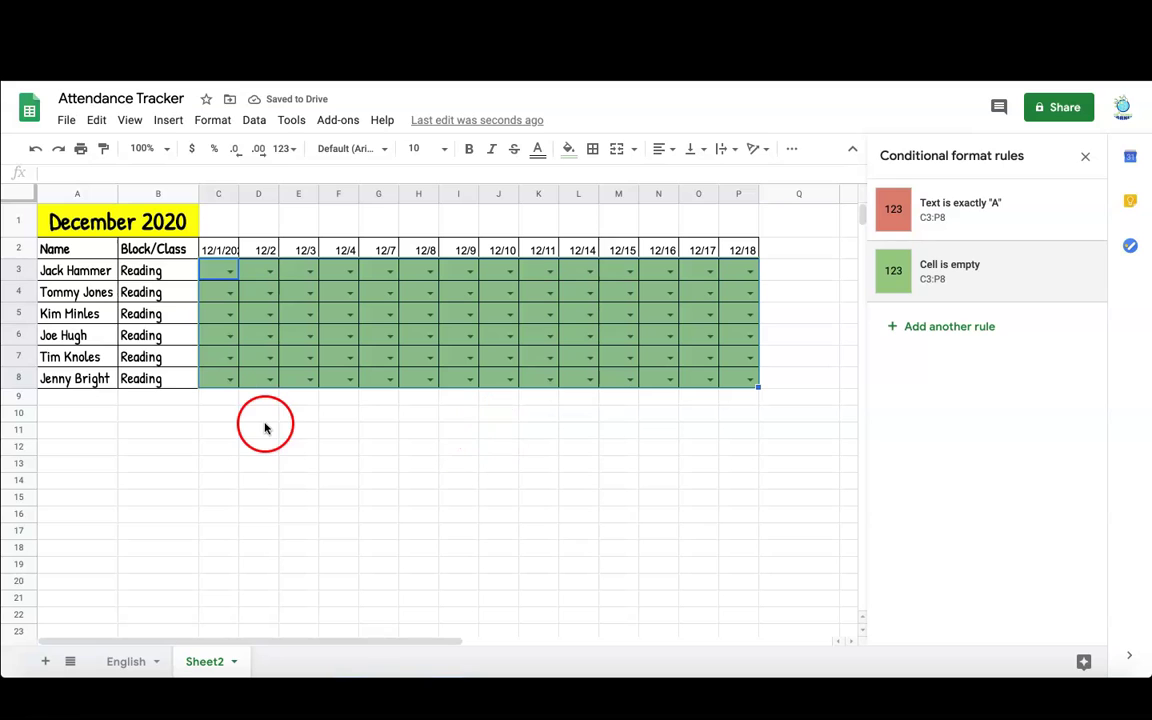
- Mark C4, C7 and D8 absent with A from their dropdowns
click(225, 300)
click(230, 294)
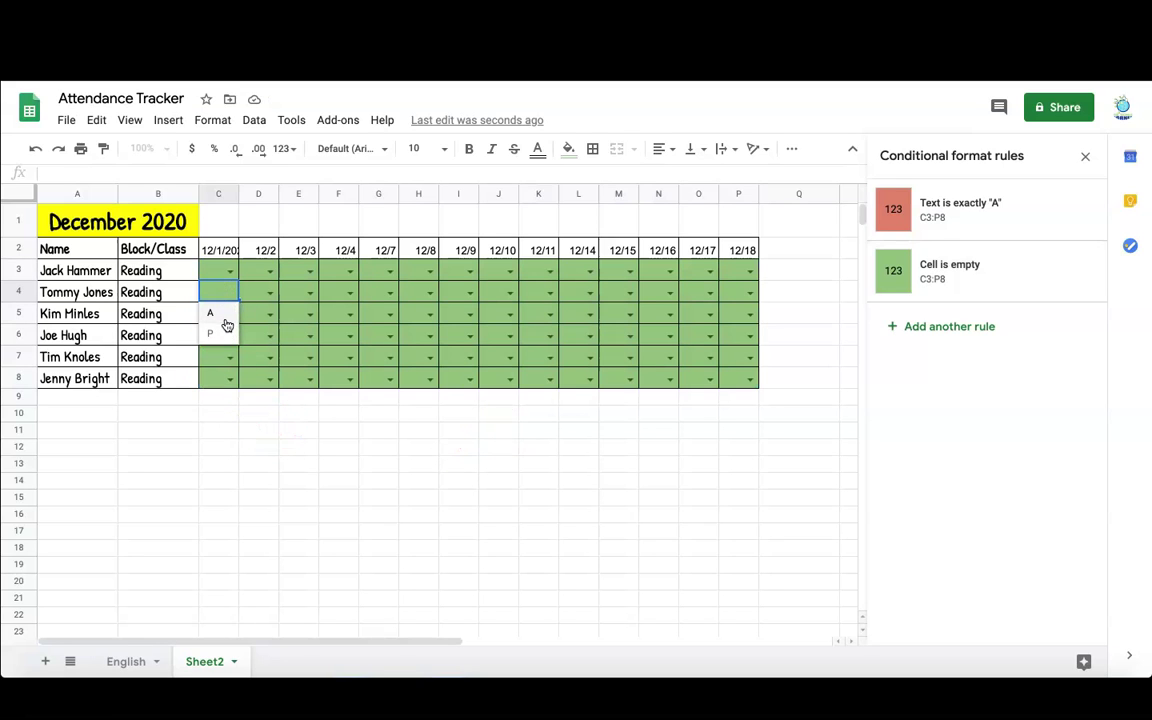
click(212, 313)
double_click(228, 357)
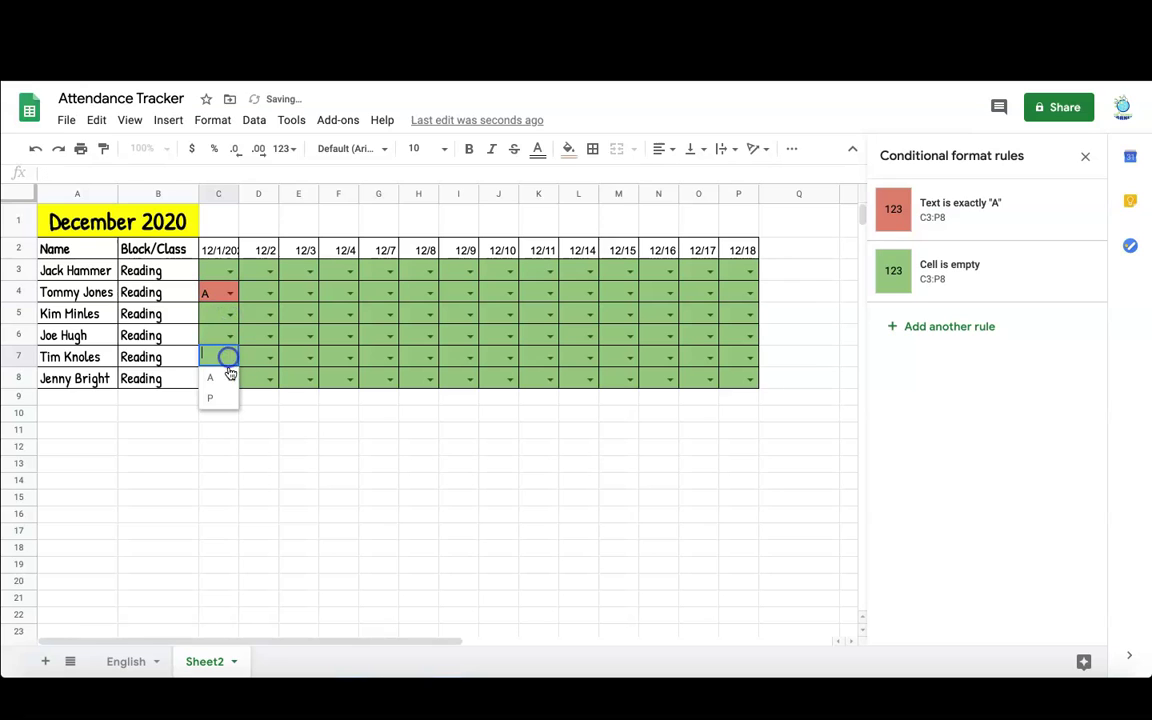
click(226, 380)
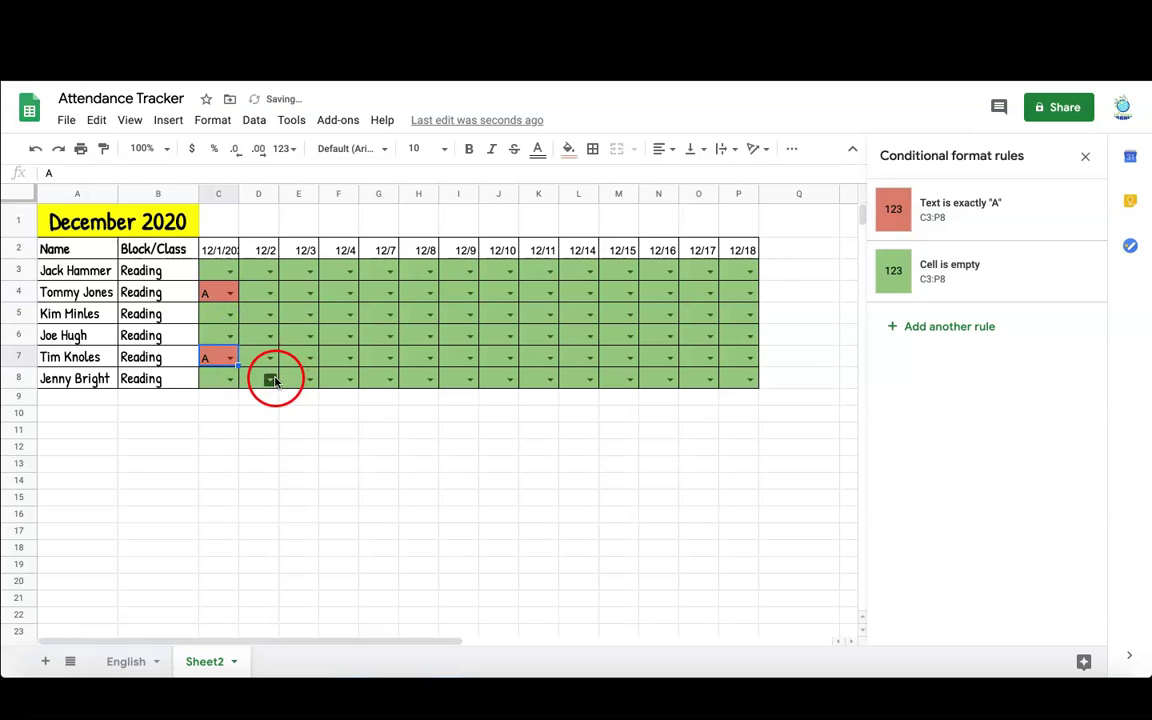
double_click(275, 378)
click(257, 400)
- Rename the Sheet2 tab to Math
right_click(196, 659)
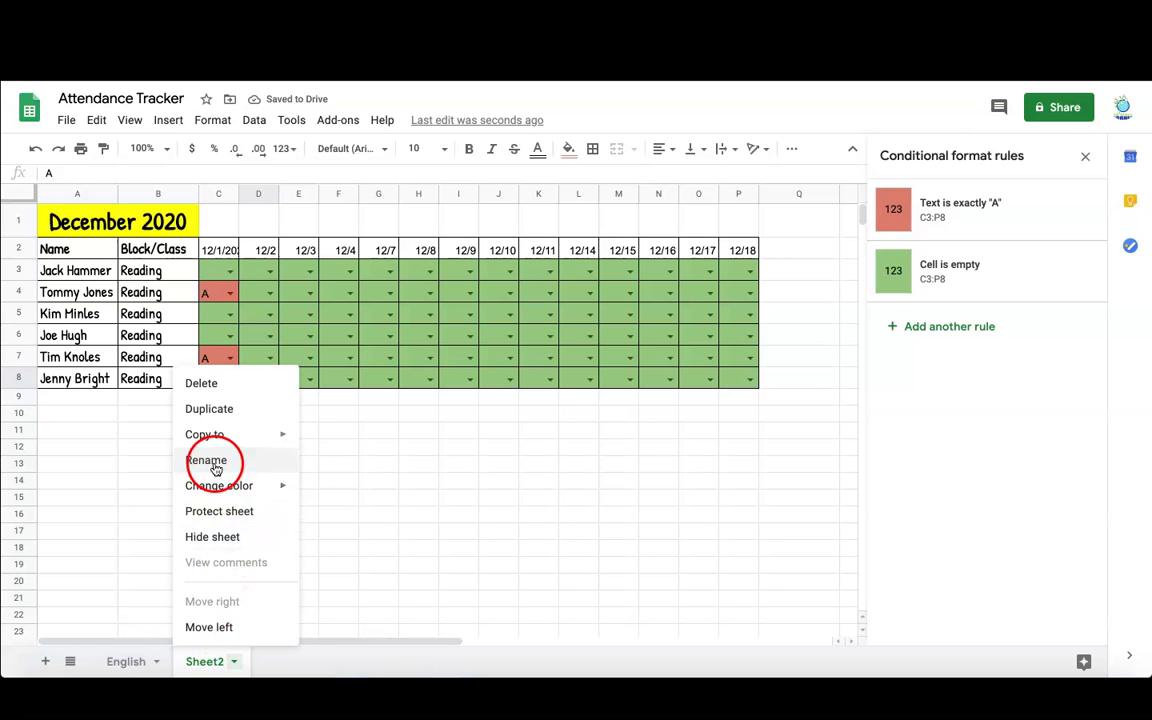
click(214, 461)
text(MAt)
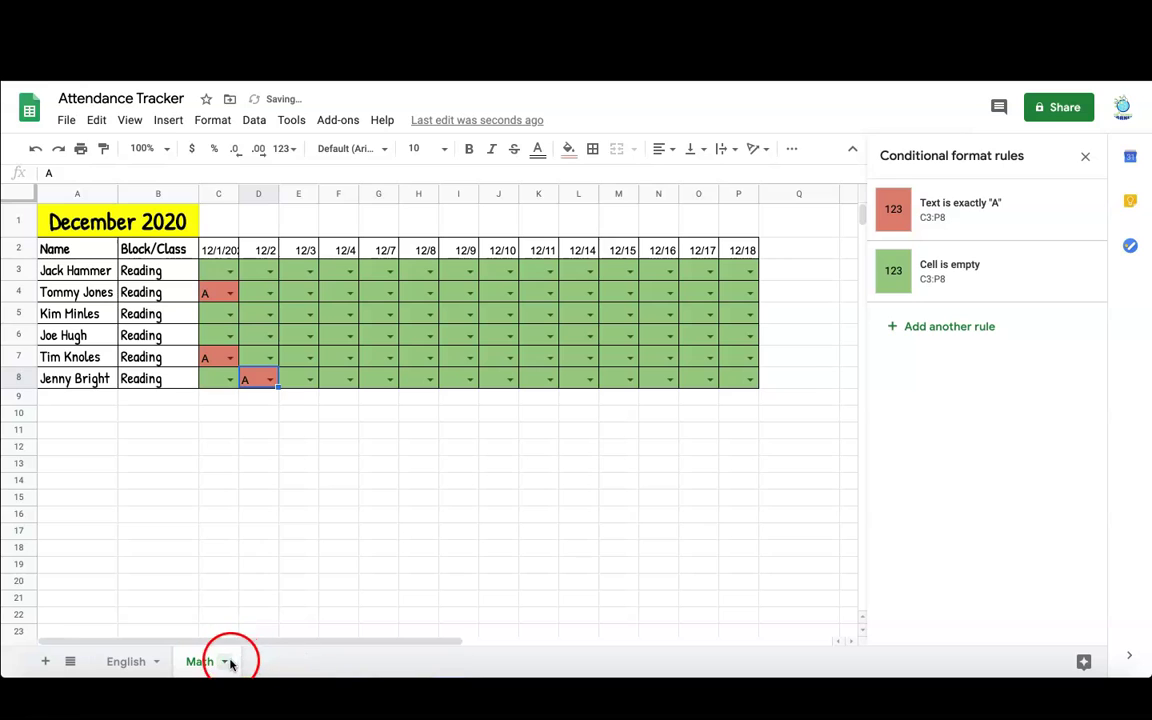
click(226, 662)
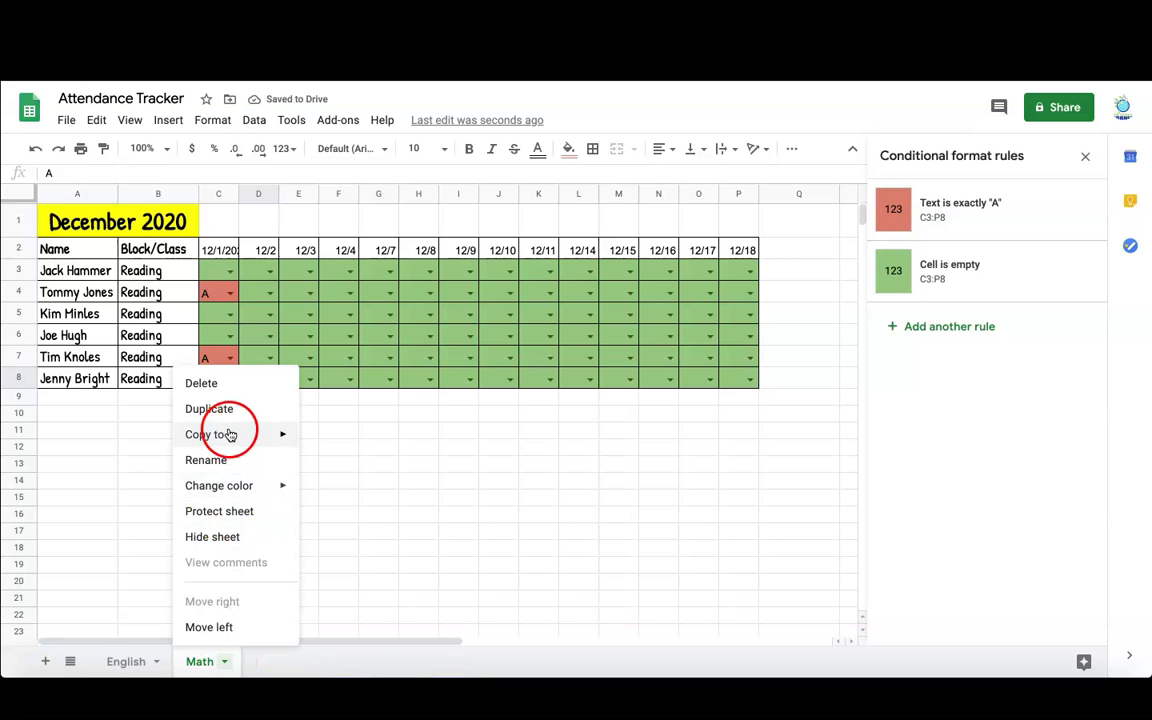